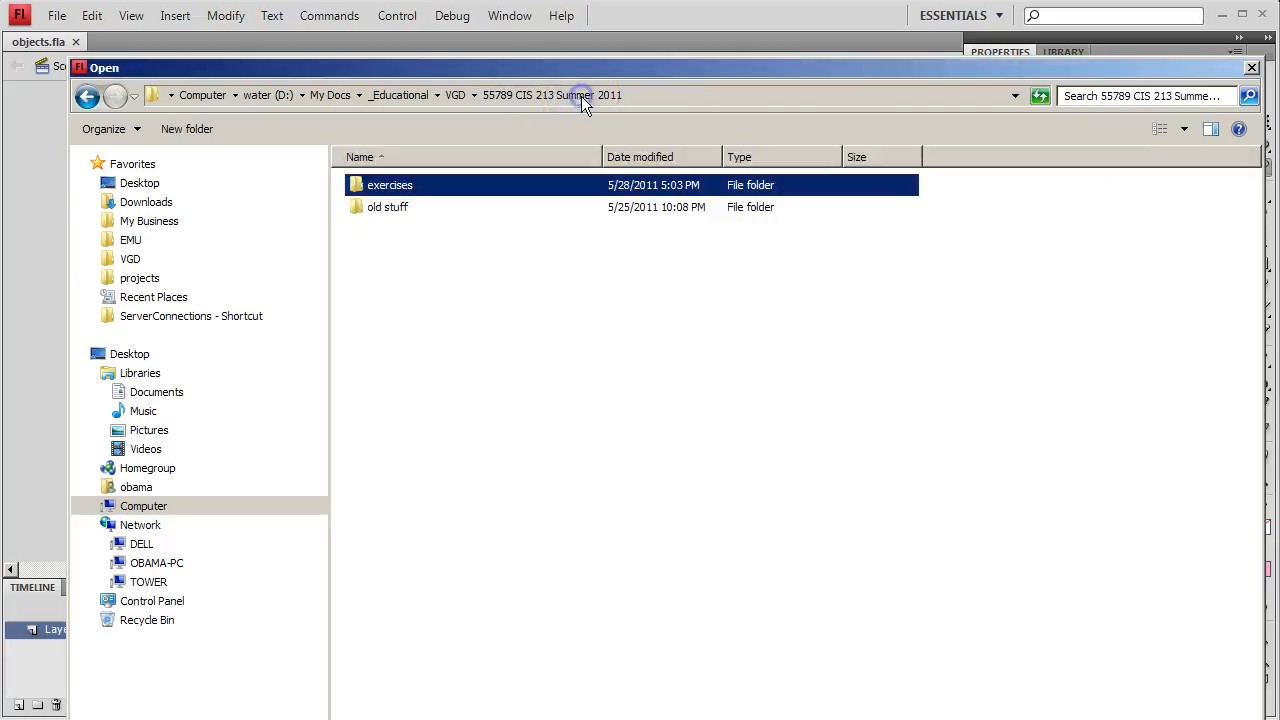
- Try to open objects.fla from the Review folder inside exercises, Tutorial.01
{"action": "double_click", "coordinate": [360, 187]}
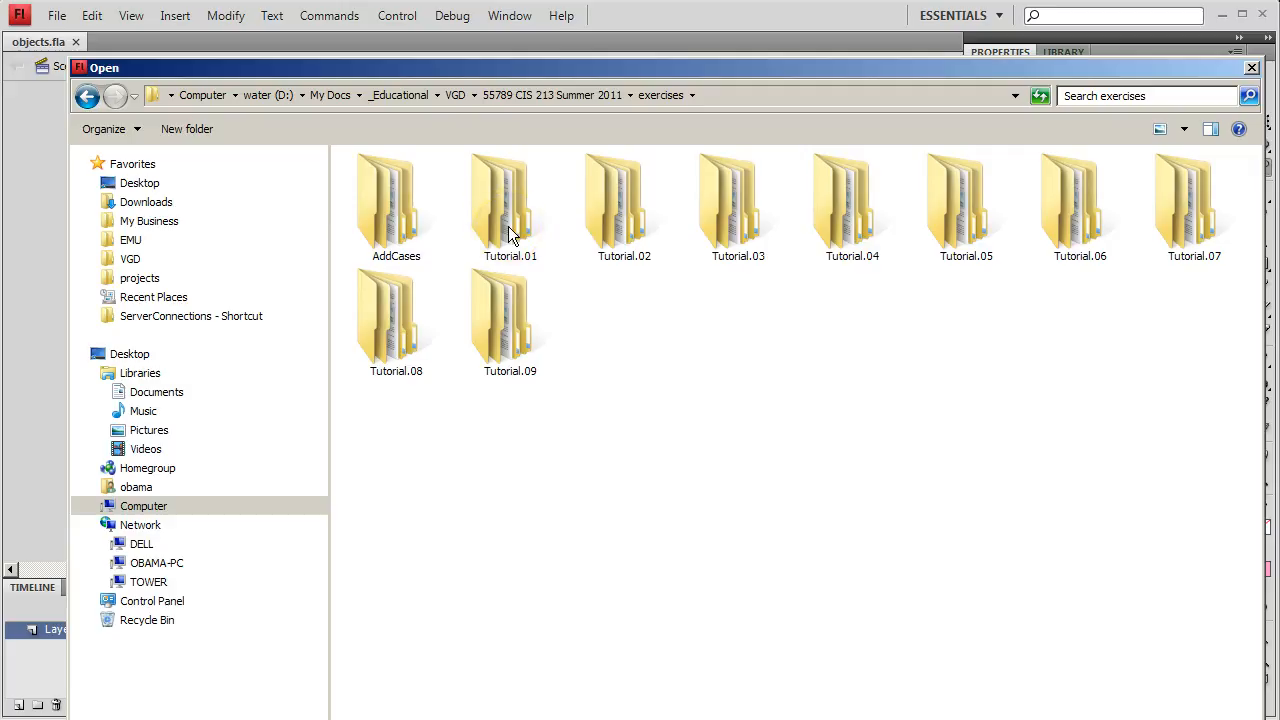
{"action": "double_click", "coordinate": [508, 226]}
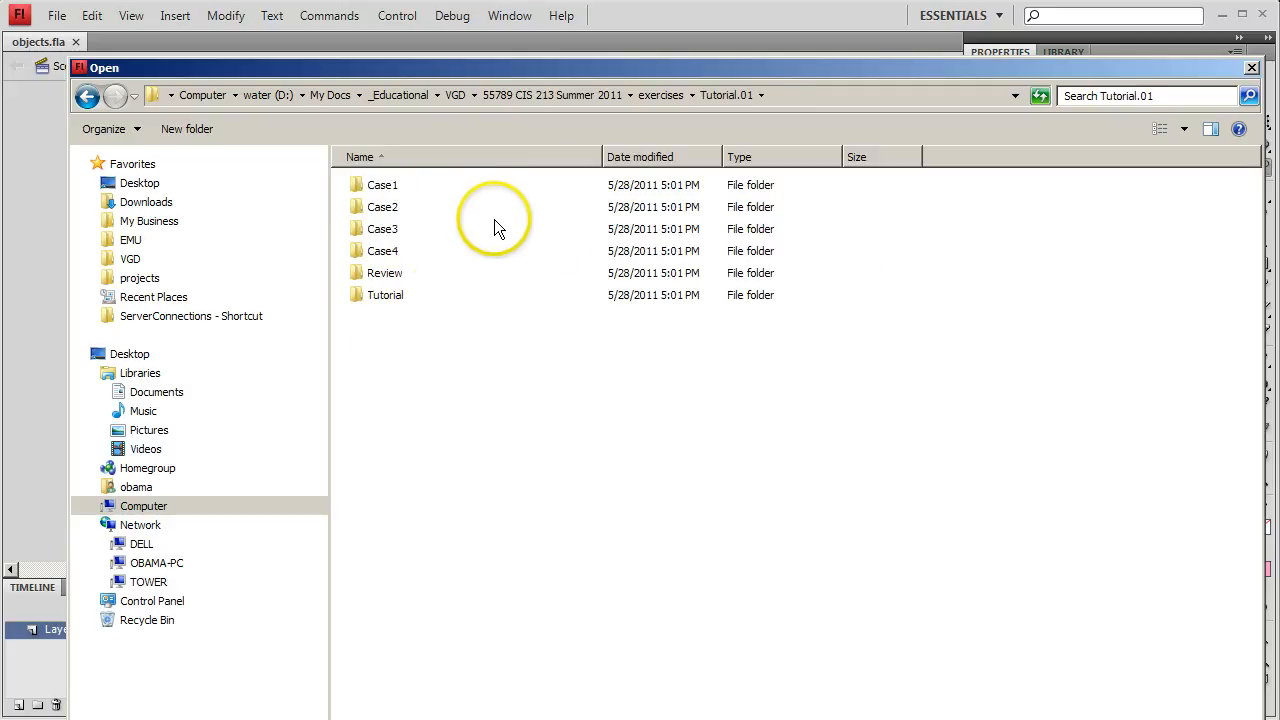
{"action": "double_click", "coordinate": [361, 274]}
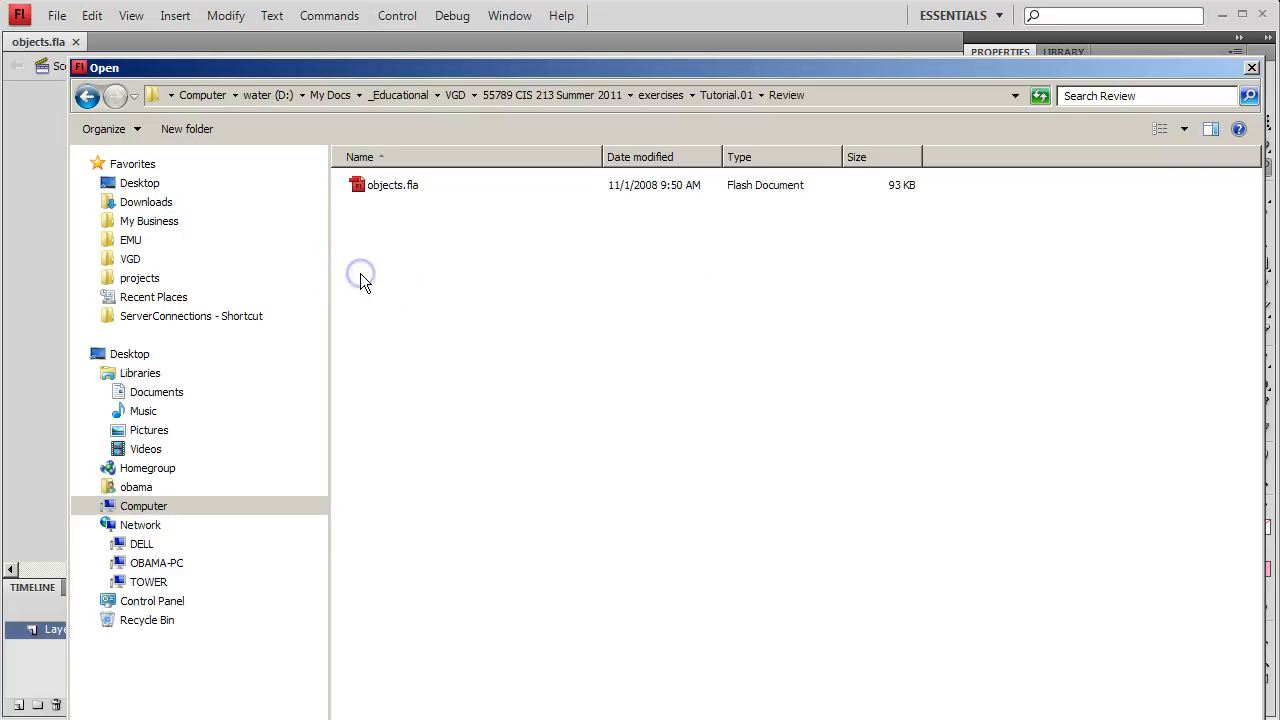
{"action": "left_click", "coordinate": [372, 189]}
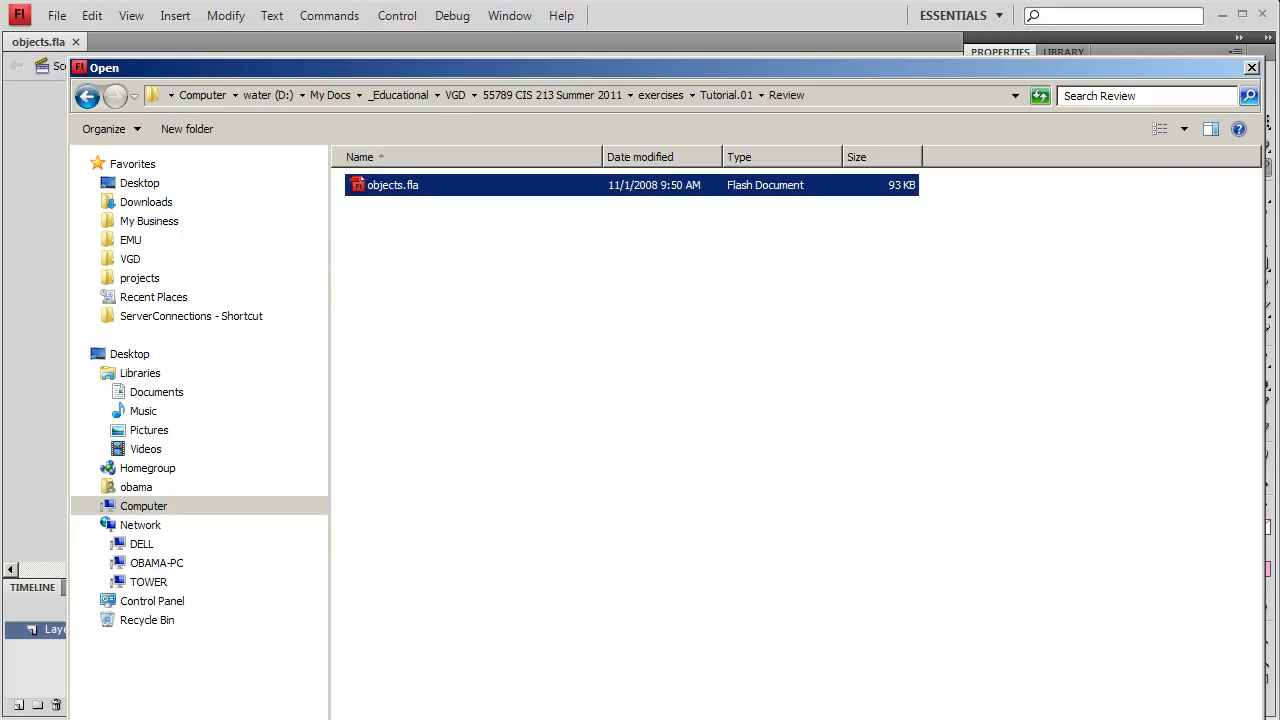
{"action": "key", "text": "Return"}
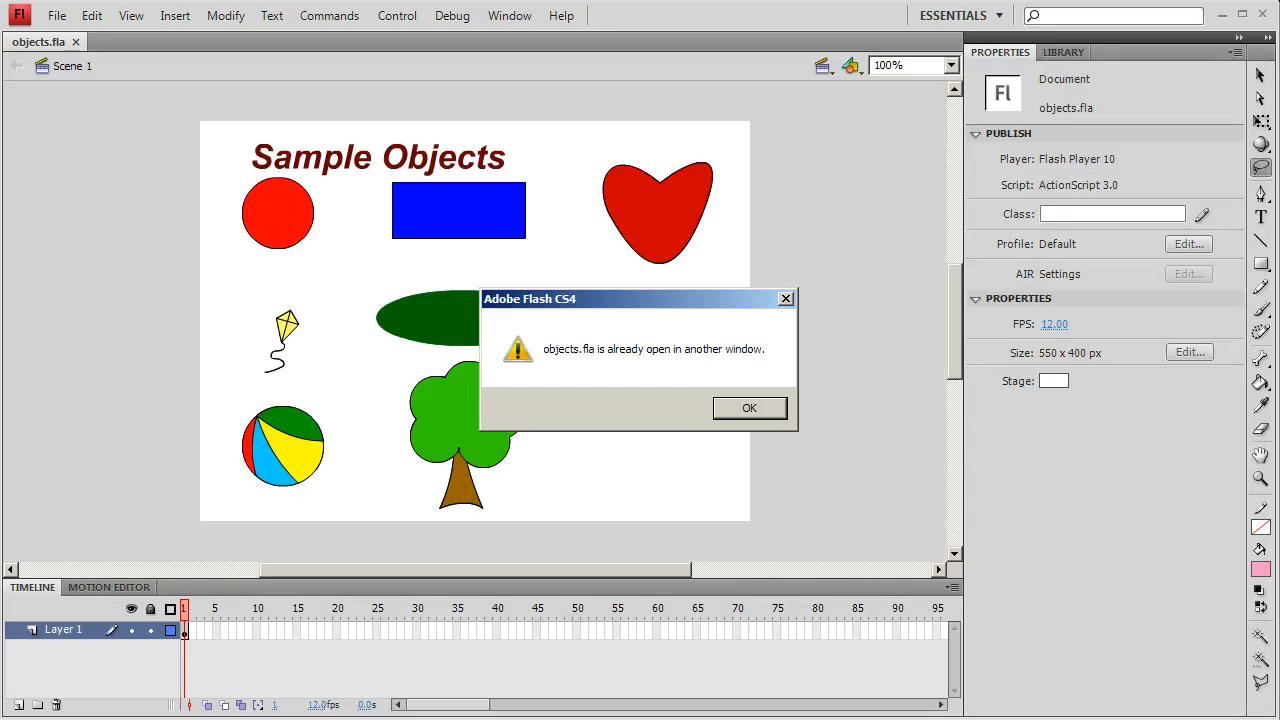
{"action": "left_click", "coordinate": [748, 408]}
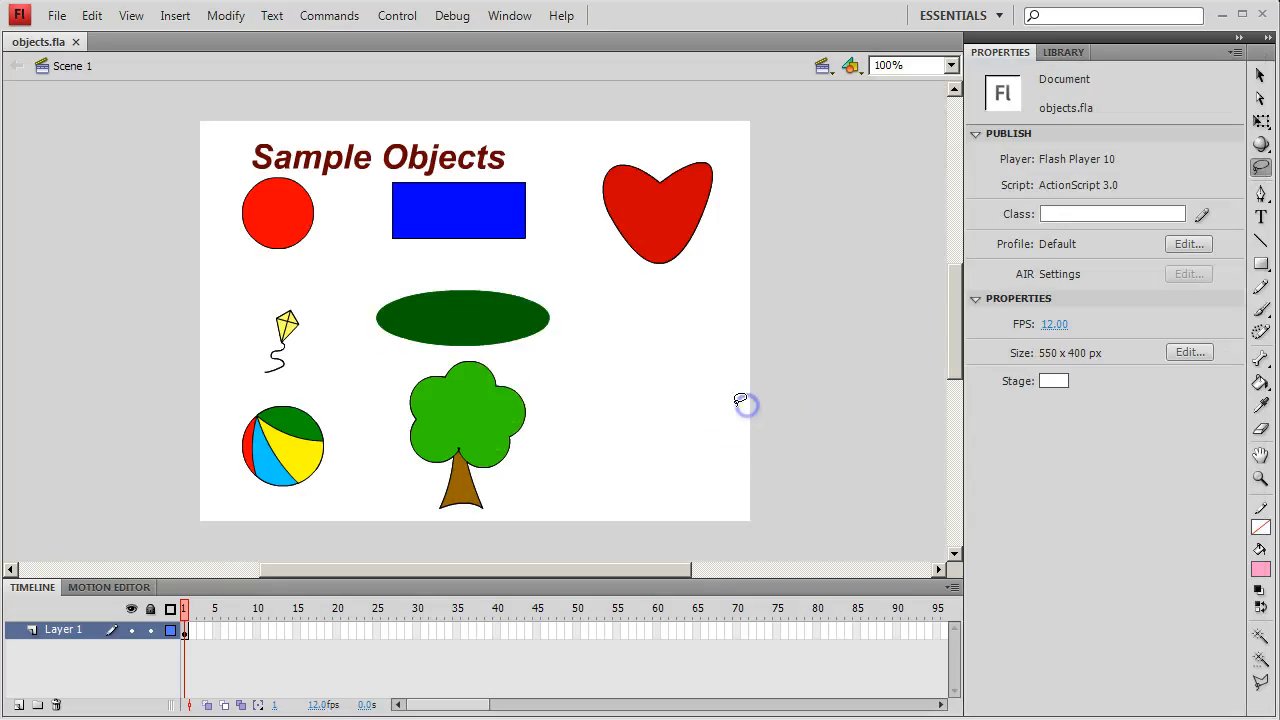
- Save a copy of the document as objectsNew in the Tutorial.01 Review folder, in Flash CS4 Document format
{"action": "left_click", "coordinate": [57, 18]}
{"action": "left_click", "coordinate": [173, 77]}
{"action": "left_click", "coordinate": [56, 15]}
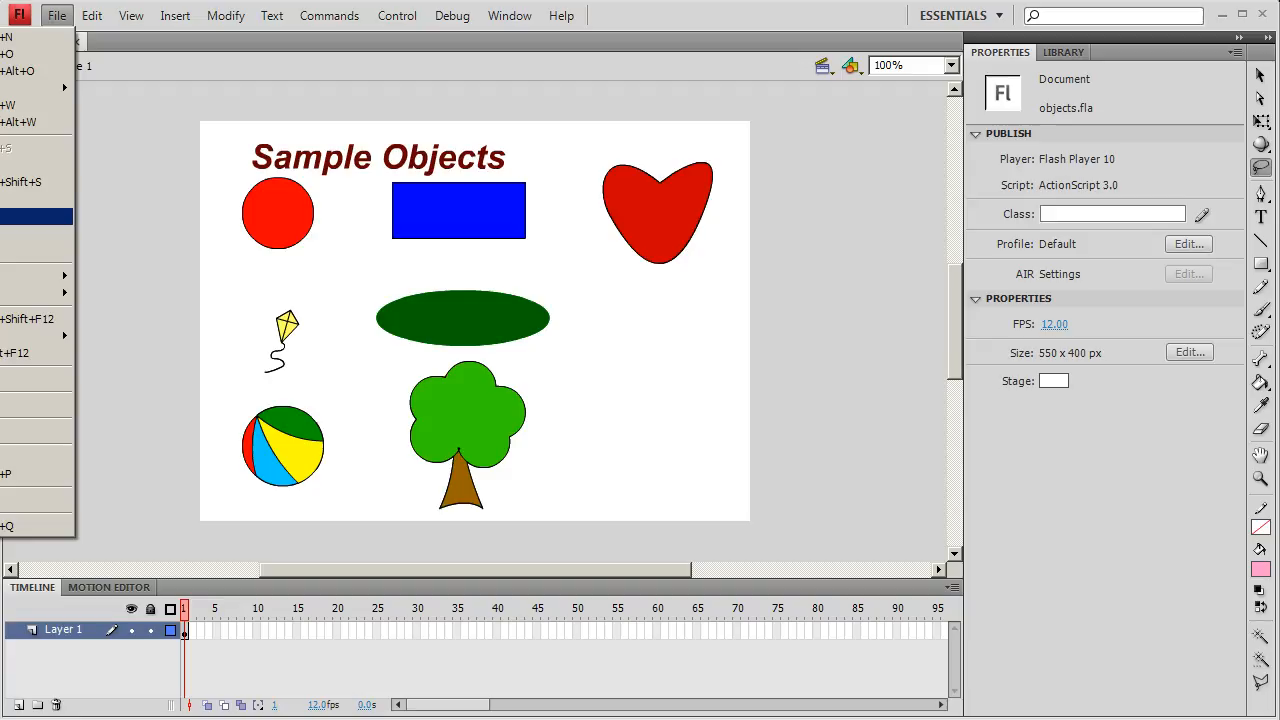
{"action": "left_click", "coordinate": [36, 182]}
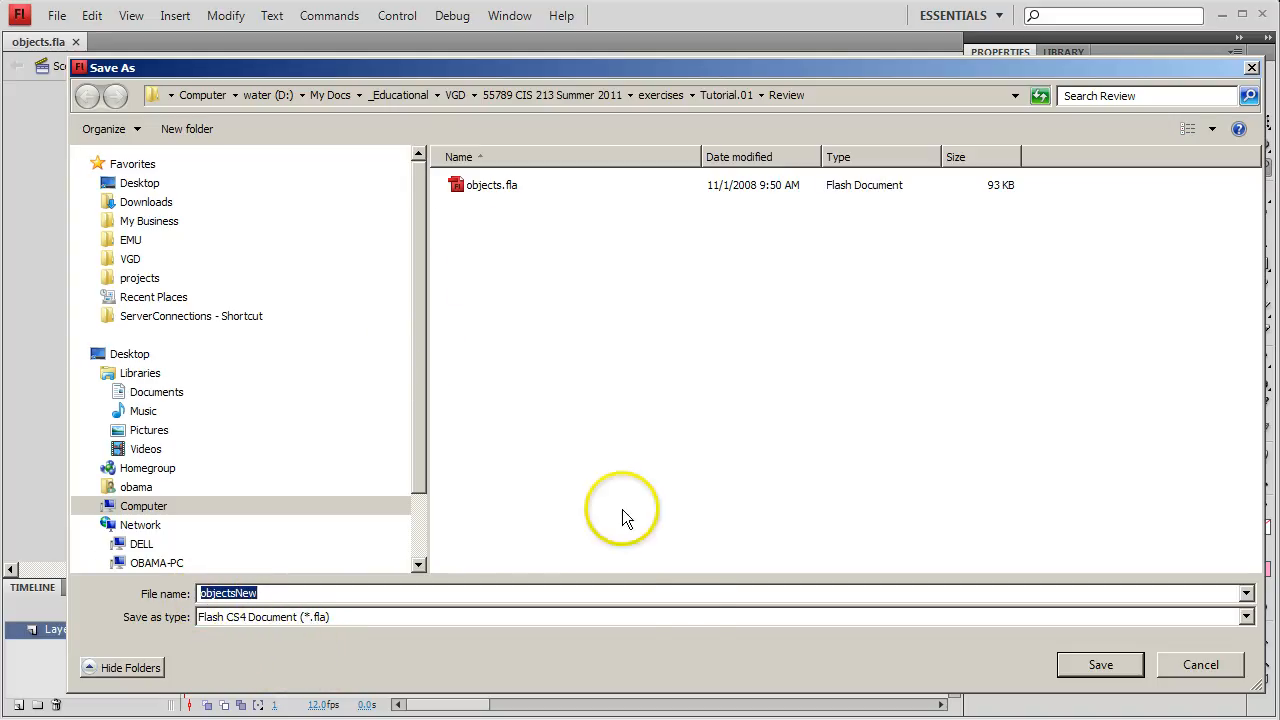
{"action": "left_click", "coordinate": [1098, 665]}
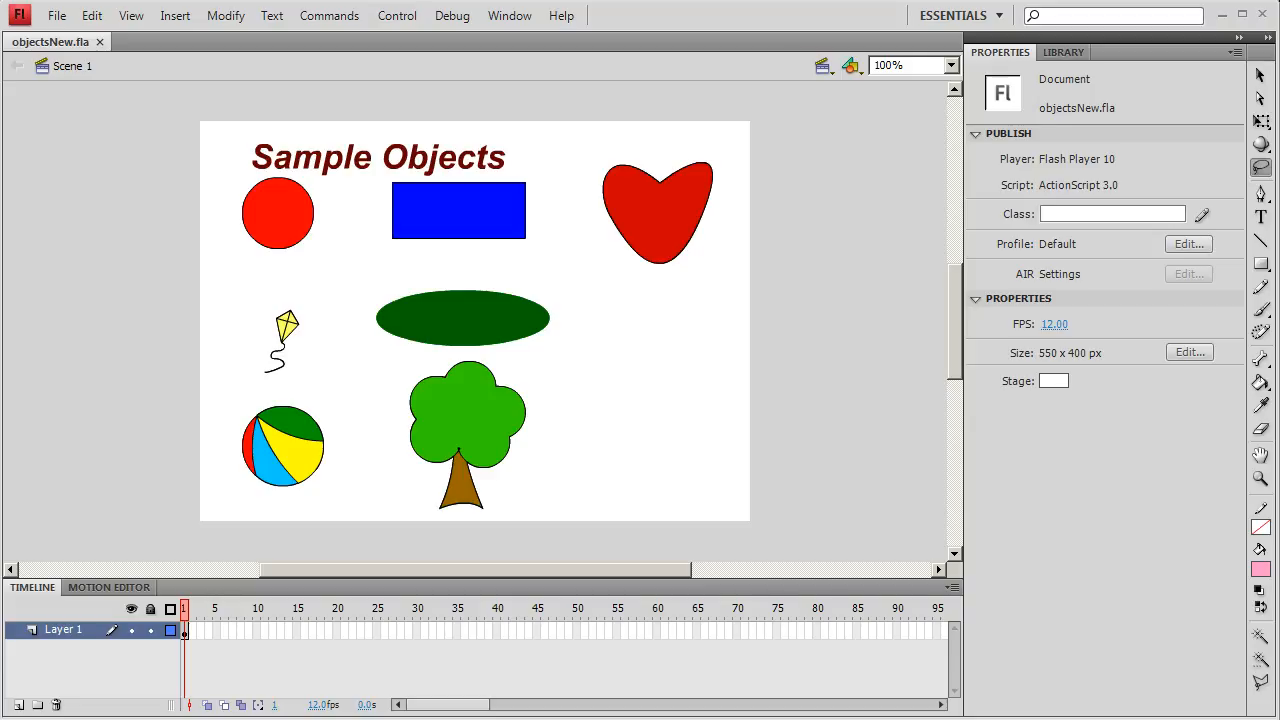
- Show the grid on the stage and turn on the rulers
{"action": "left_click", "coordinate": [135, 18]}
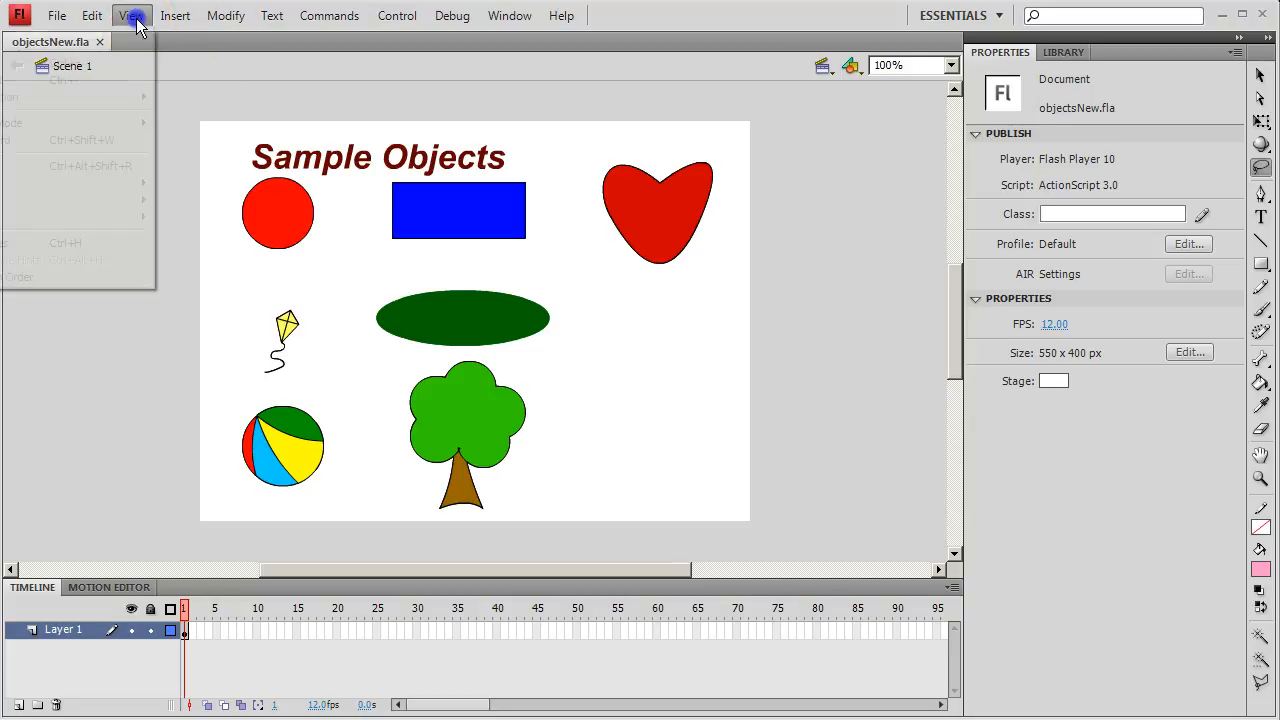
{"action": "left_click", "coordinate": [125, 186]}
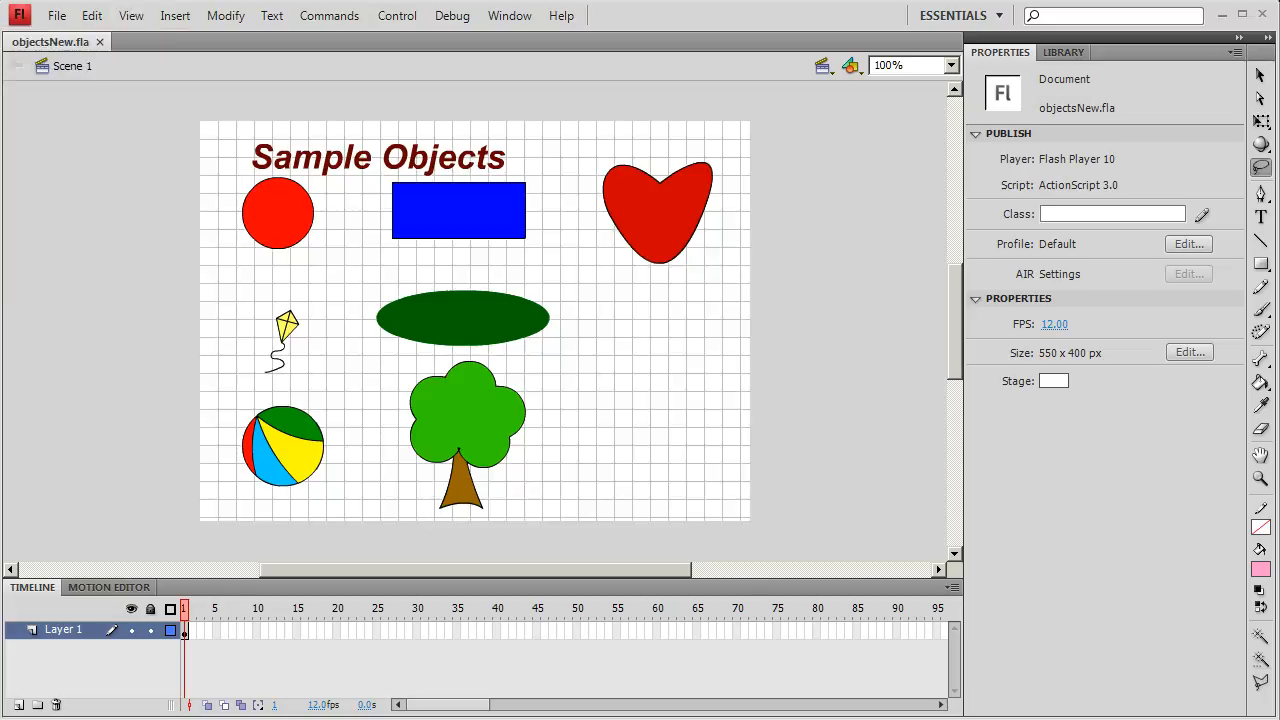
{"action": "left_click", "coordinate": [131, 15]}
{"action": "left_click", "coordinate": [124, 203]}
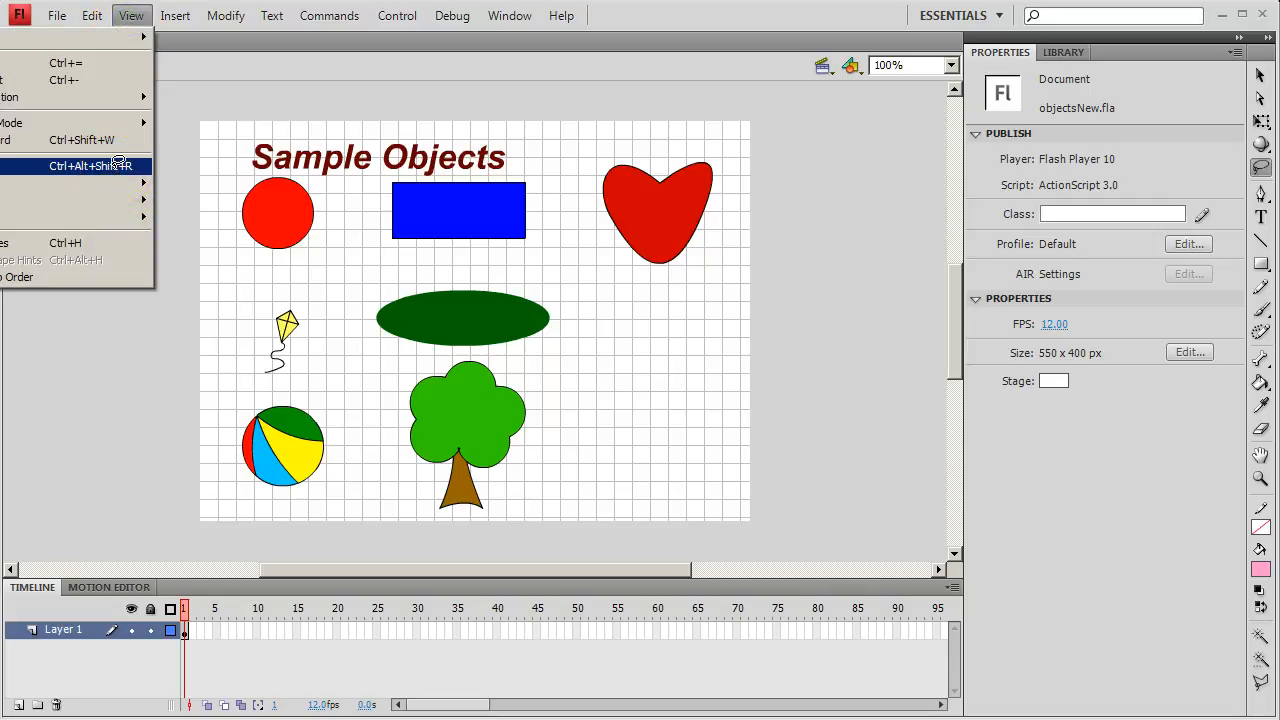
{"action": "left_click", "coordinate": [114, 168]}
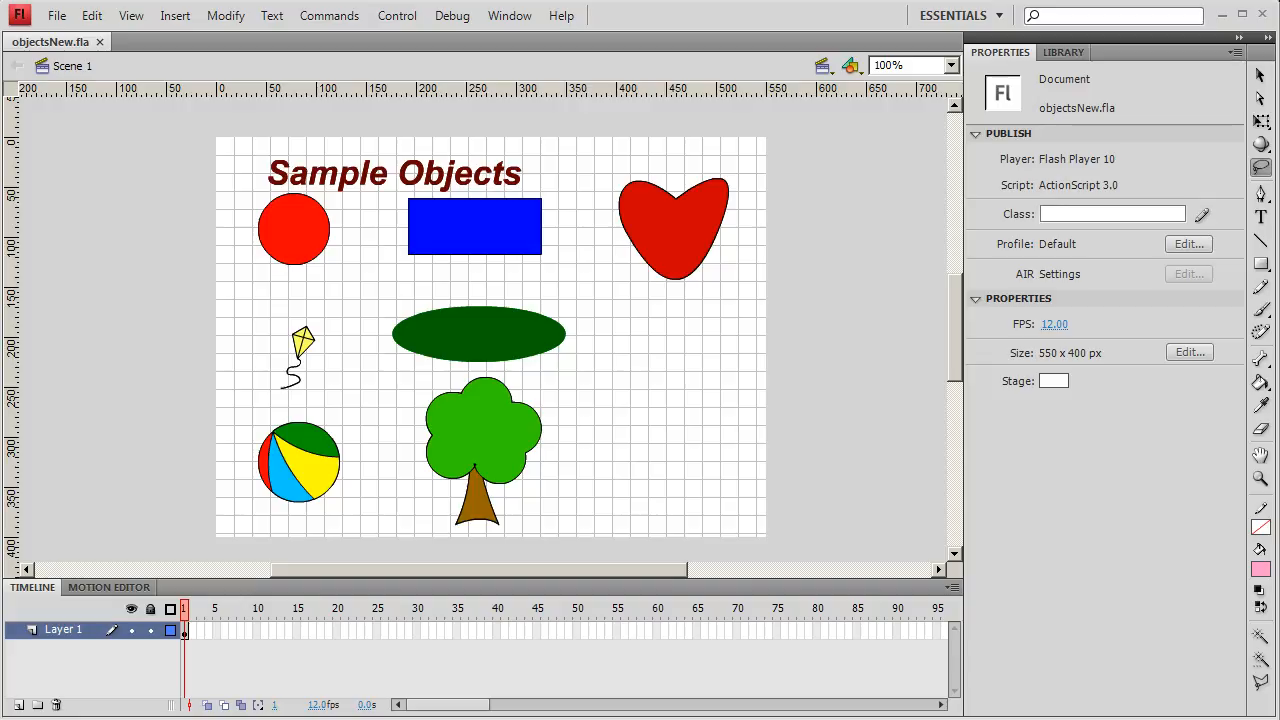
- Move the whole red circle, fill and outline, to the empty area below the heart, at about X 412.6, Y 261.2
{"action": "left_click", "coordinate": [1260, 80]}
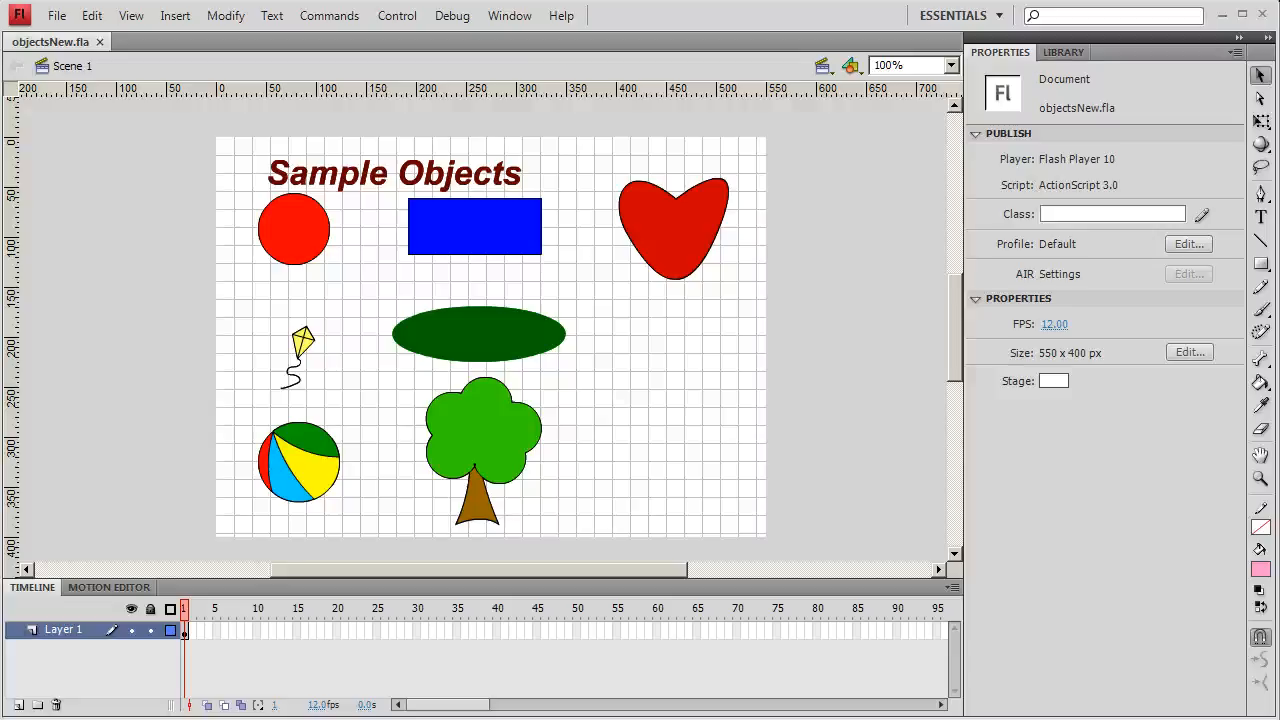
{"action": "double_click", "coordinate": [296, 262]}
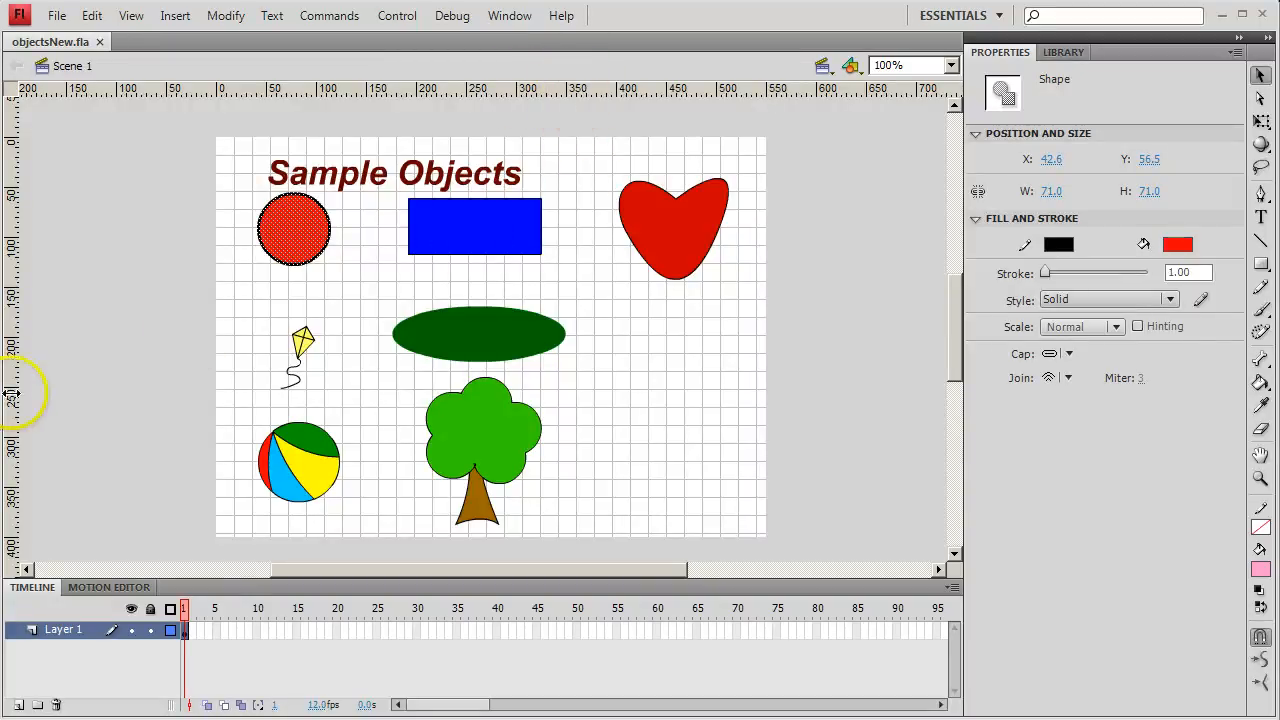
{"action": "left_click_drag", "start_coordinate": [285, 232], "coordinate": [653, 430]}
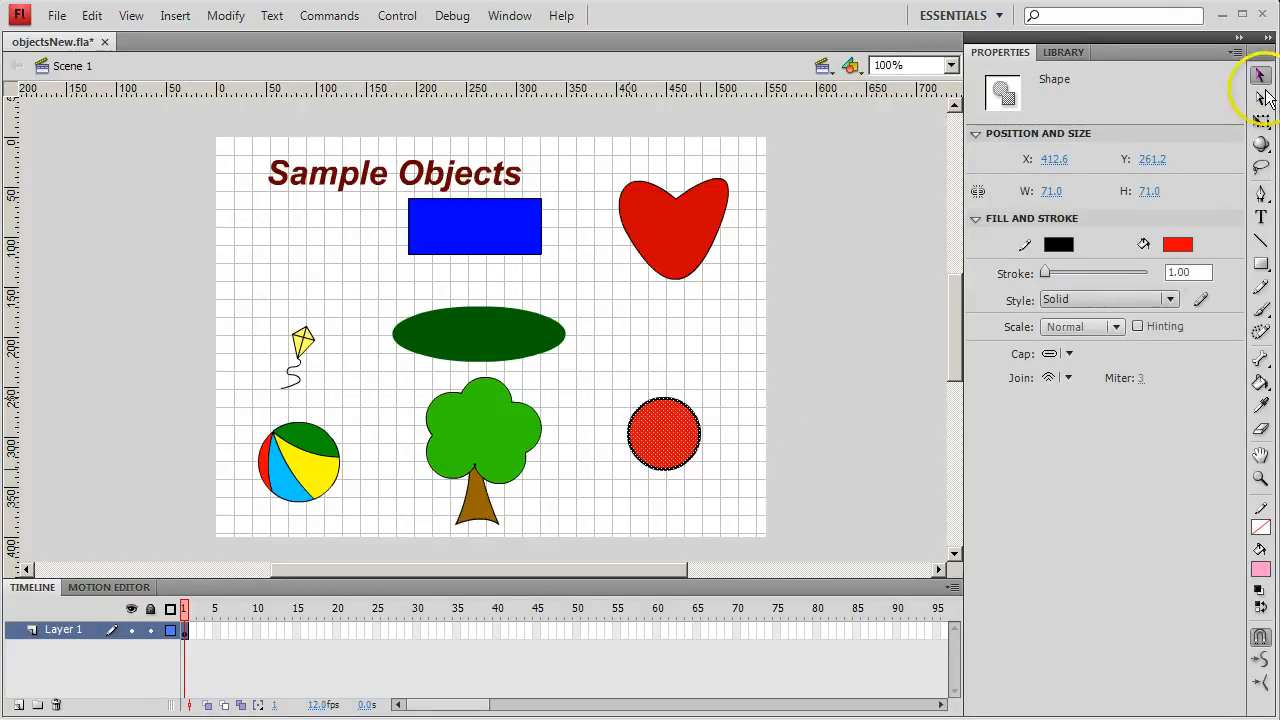
- Select the beach ball and the green oval together with the Lasso tool and change their fill to light pink
{"action": "left_click", "coordinate": [1260, 170]}
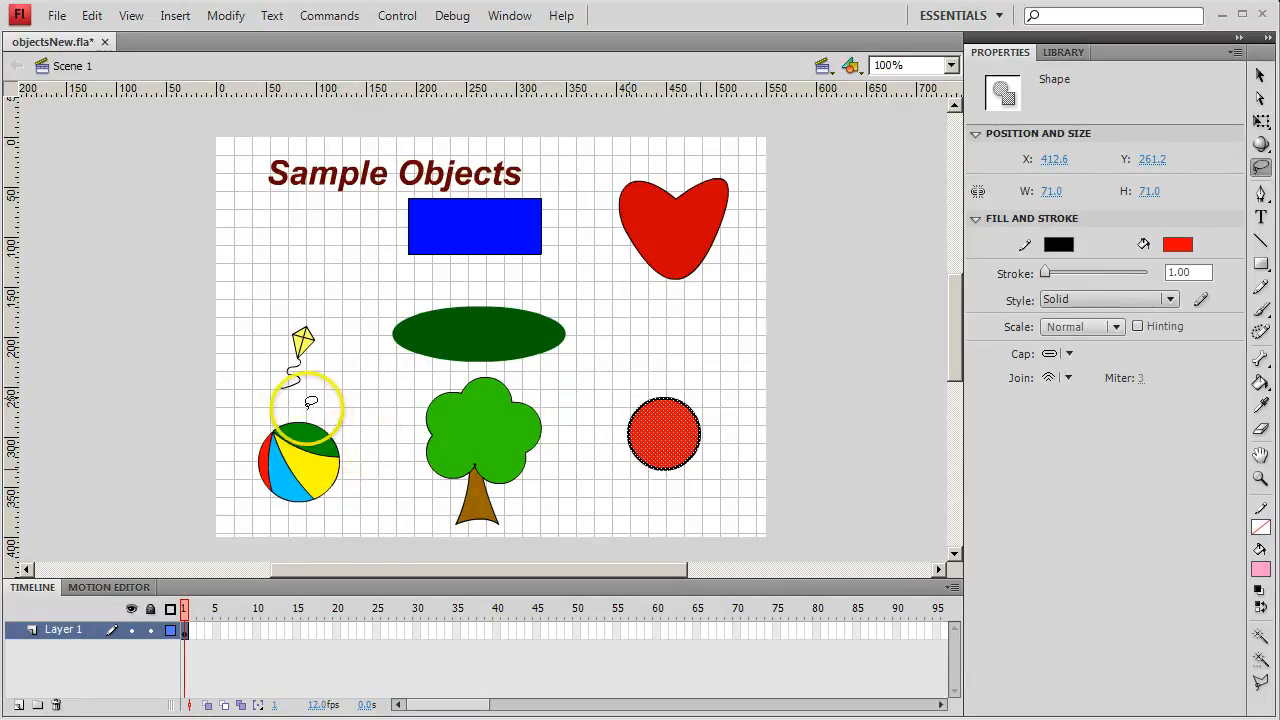
{"action": "mouse_move", "coordinate": [307, 408]}
{"action": "left_mouse_down"}
{"action": "mouse_move", "coordinate": [249, 428]}
{"action": "mouse_move", "coordinate": [245, 494]}
{"action": "mouse_move", "coordinate": [305, 519]}
{"action": "mouse_move", "coordinate": [340, 513]}
{"action": "mouse_move", "coordinate": [396, 370]}
{"action": "mouse_move", "coordinate": [568, 369]}
{"action": "mouse_move", "coordinate": [572, 299]}
{"action": "mouse_move", "coordinate": [492, 280]}
{"action": "mouse_move", "coordinate": [409, 290]}
{"action": "mouse_move", "coordinate": [369, 316]}
{"action": "mouse_move", "coordinate": [340, 377]}
{"action": "left_mouse_up"}
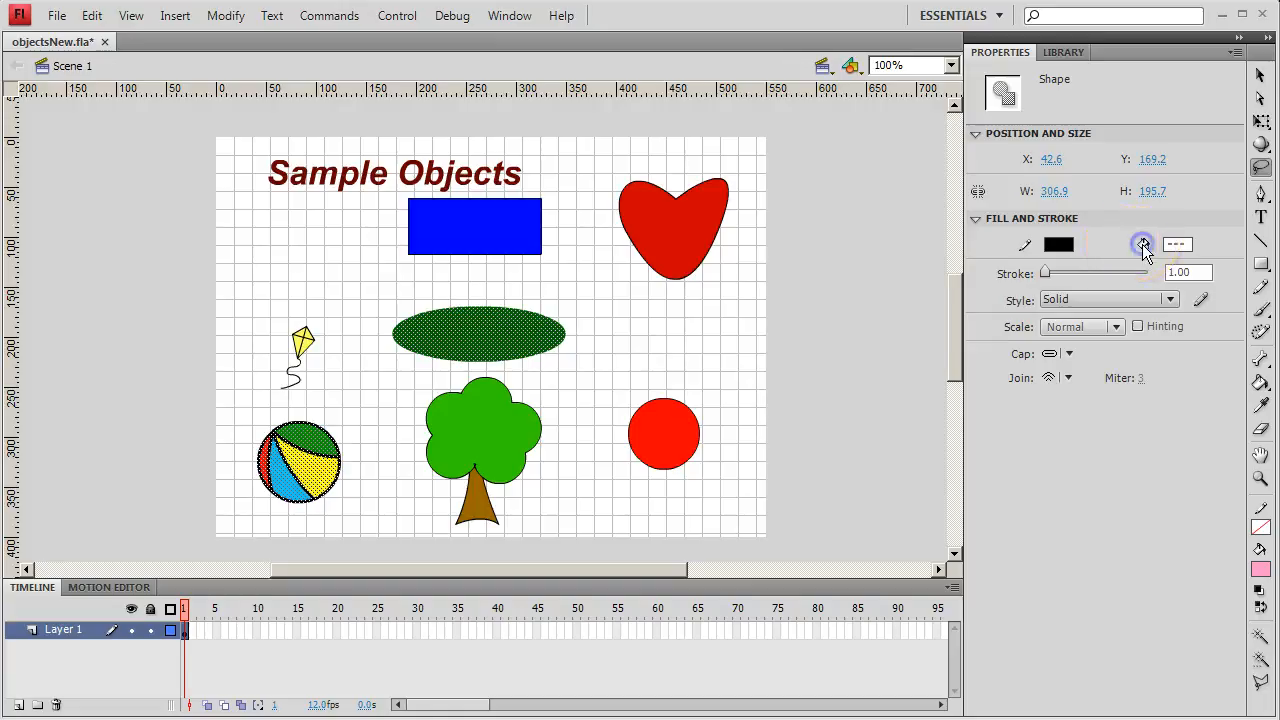
{"action": "left_click", "coordinate": [1176, 244]}
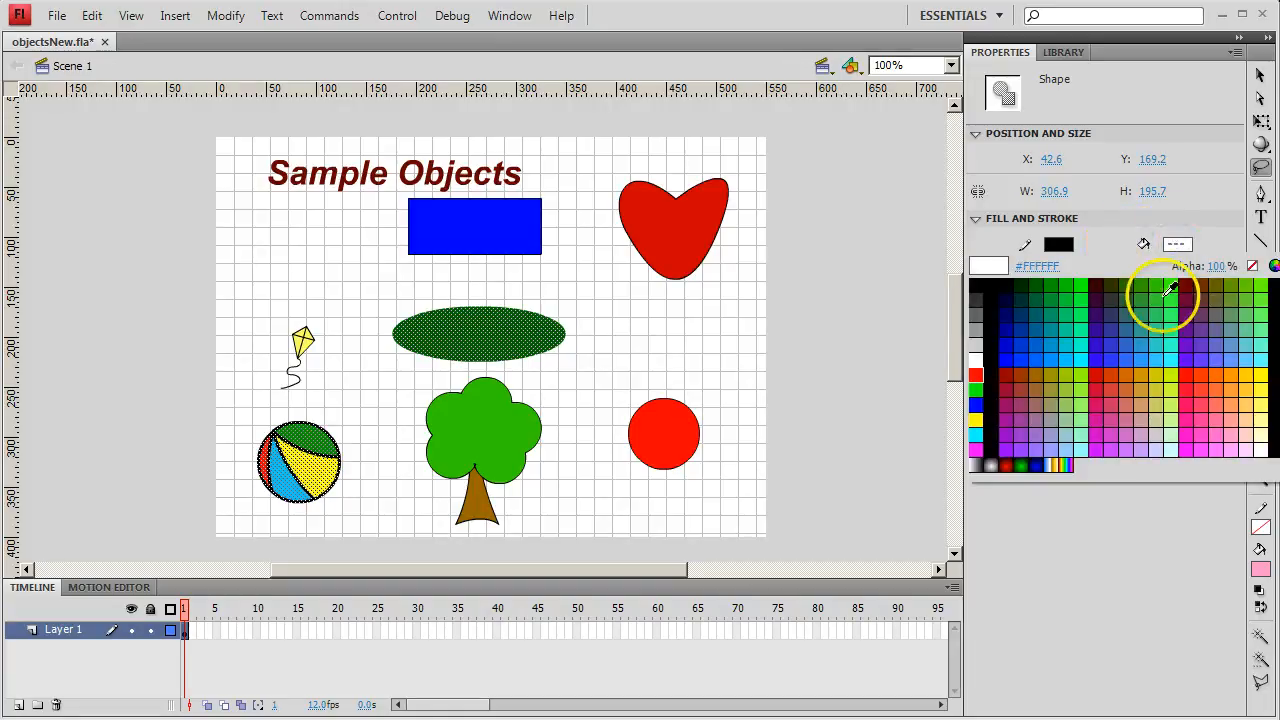
{"action": "left_click", "coordinate": [1238, 428]}
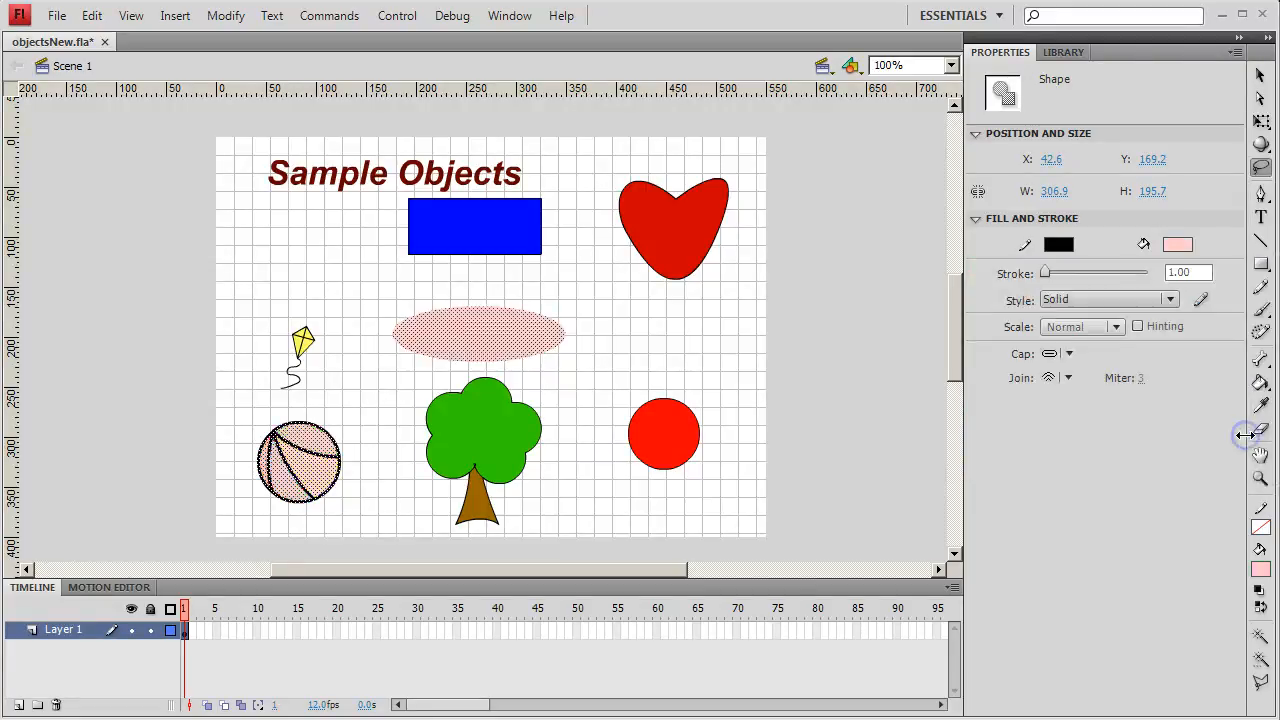
- Lasso the entire tree, foliage and trunk, and group it into one object
{"action": "left_click", "coordinate": [611, 439]}
{"action": "mouse_move", "coordinate": [402, 468]}
{"action": "left_mouse_down"}
{"action": "mouse_move", "coordinate": [435, 522]}
{"action": "mouse_move", "coordinate": [531, 530]}
{"action": "mouse_move", "coordinate": [566, 499]}
{"action": "mouse_move", "coordinate": [572, 463]}
{"action": "mouse_move", "coordinate": [563, 397]}
{"action": "mouse_move", "coordinate": [536, 380]}
{"action": "mouse_move", "coordinate": [397, 400]}
{"action": "left_mouse_up"}
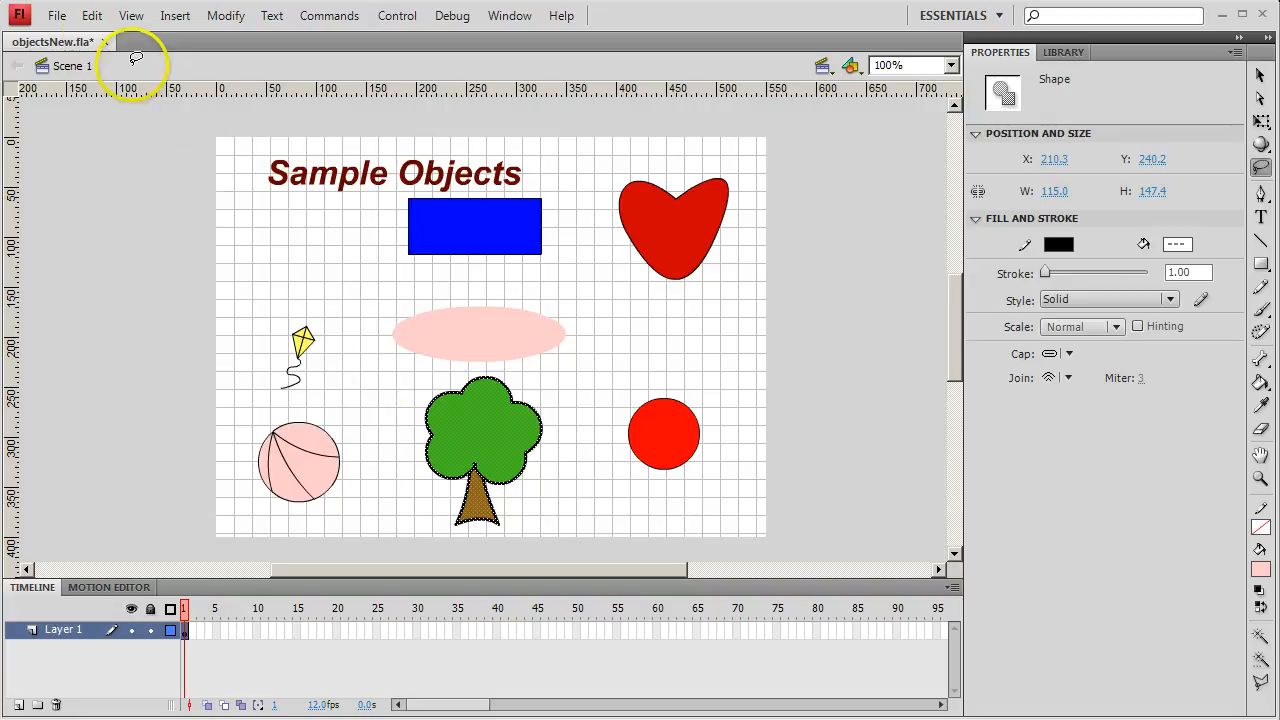
{"action": "left_click", "coordinate": [92, 17]}
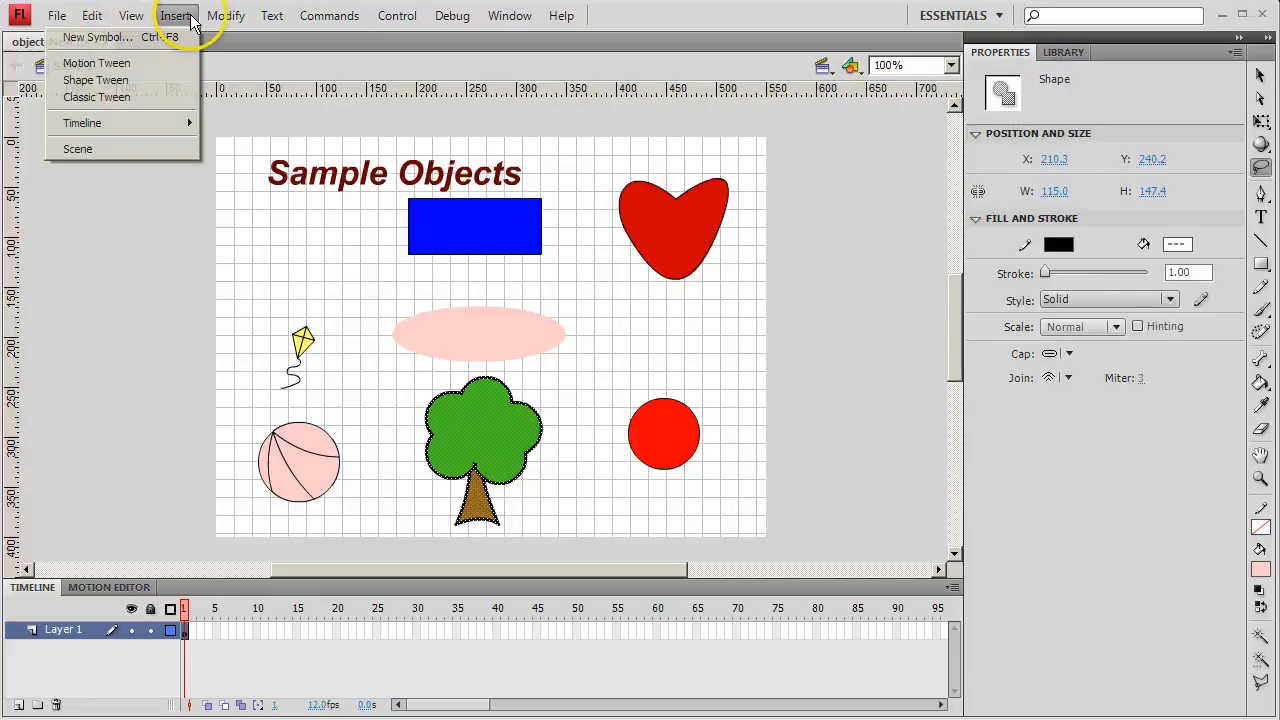
{"action": "left_click", "coordinate": [222, 18]}
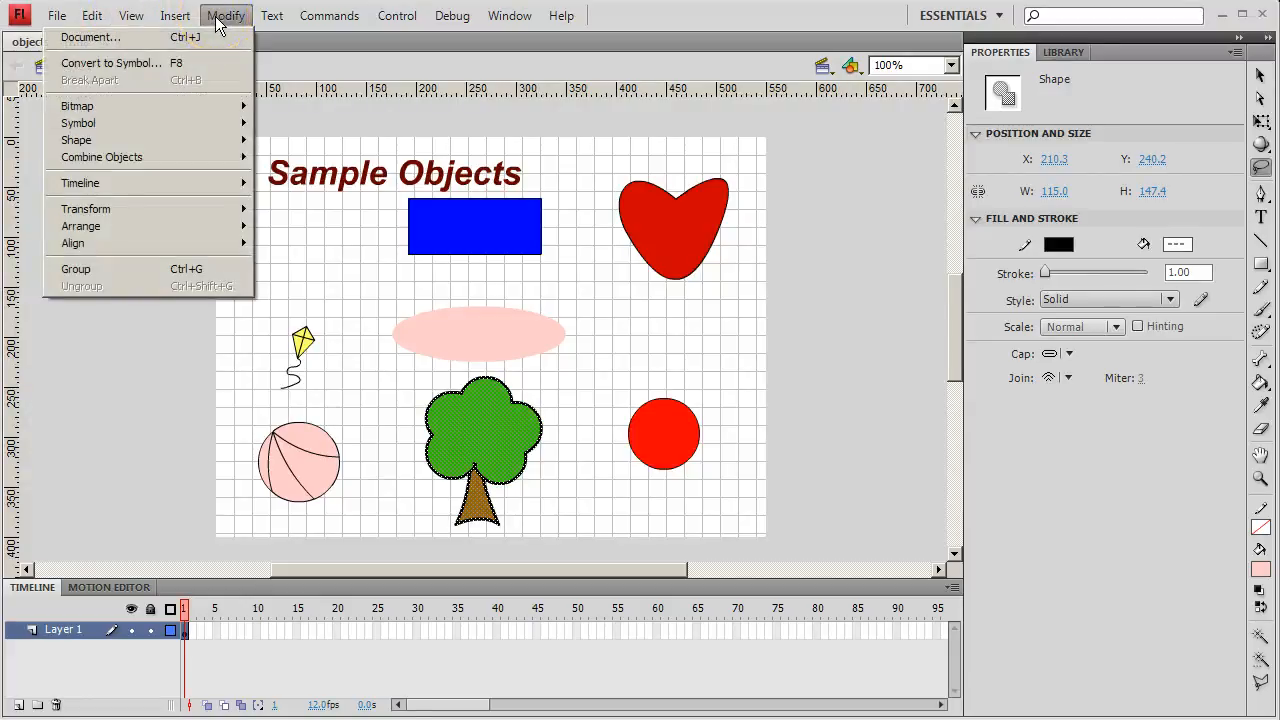
{"action": "left_click", "coordinate": [190, 272]}
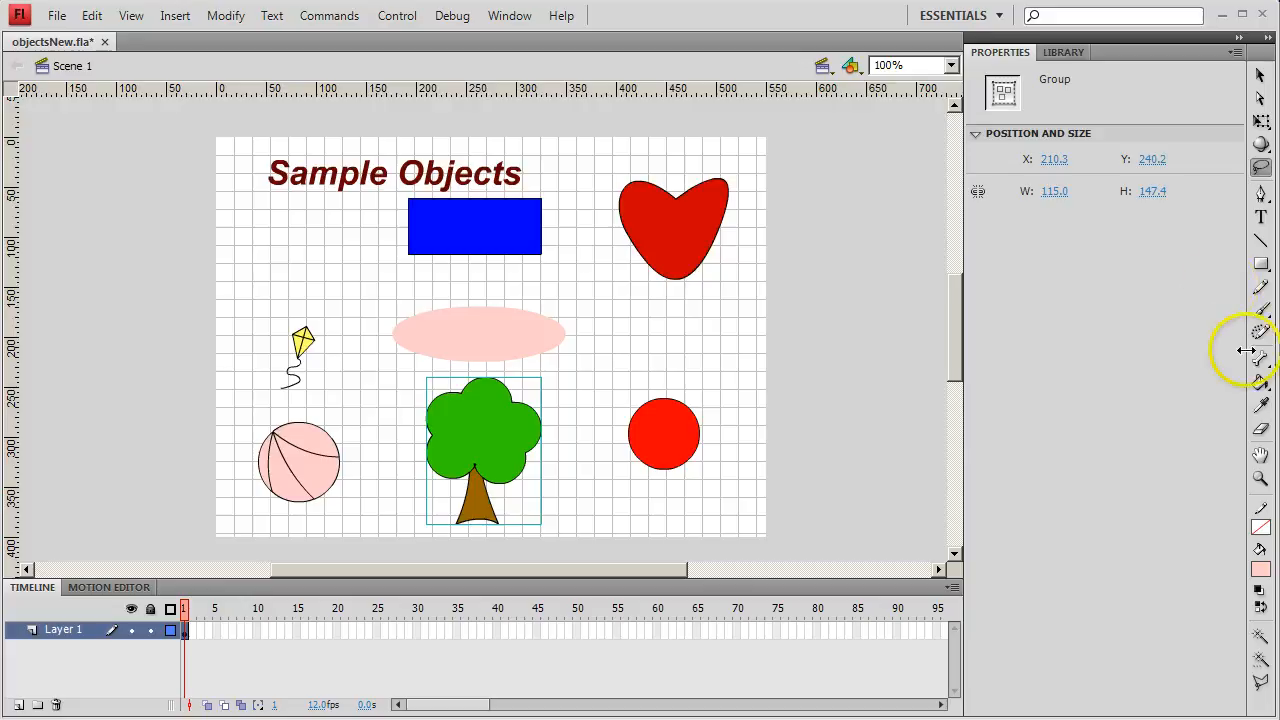
- Examine the tree, the oval and the red circle up close with the Zoom tool, and bring the whole stage back into view
{"action": "left_click", "coordinate": [1261, 480]}
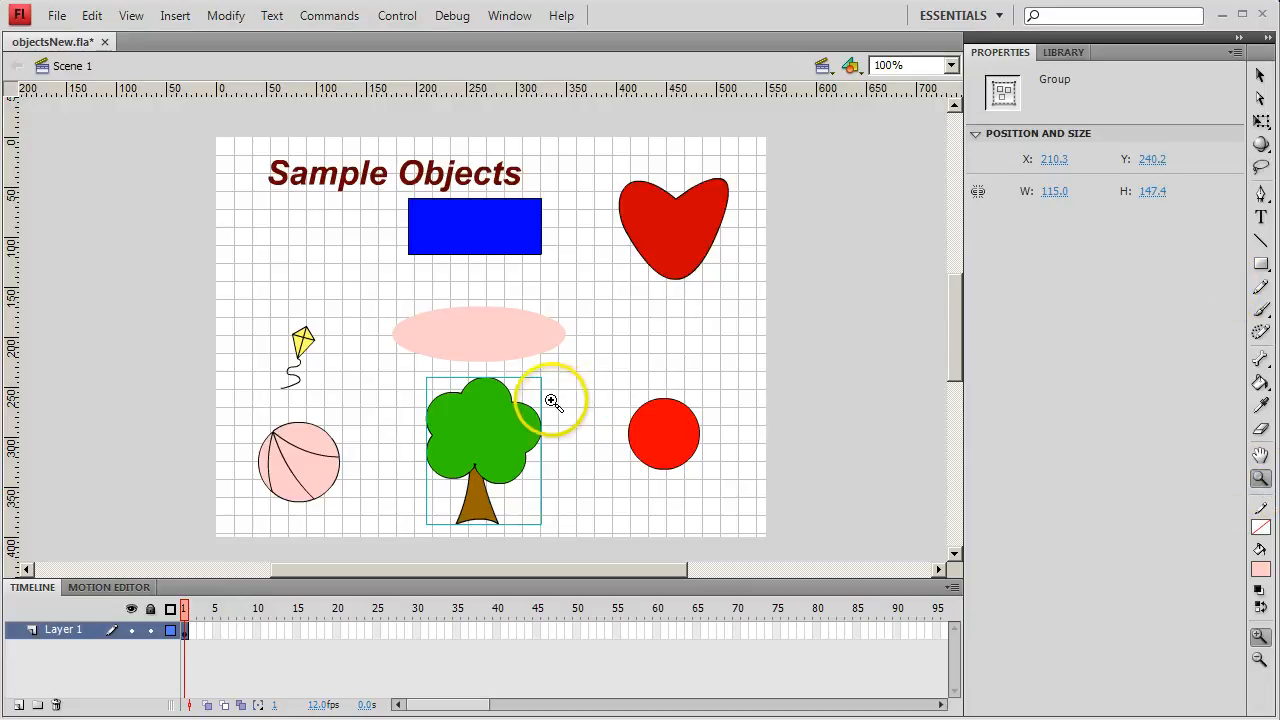
{"action": "left_click_drag", "start_coordinate": [552, 400], "coordinate": [376, 514]}
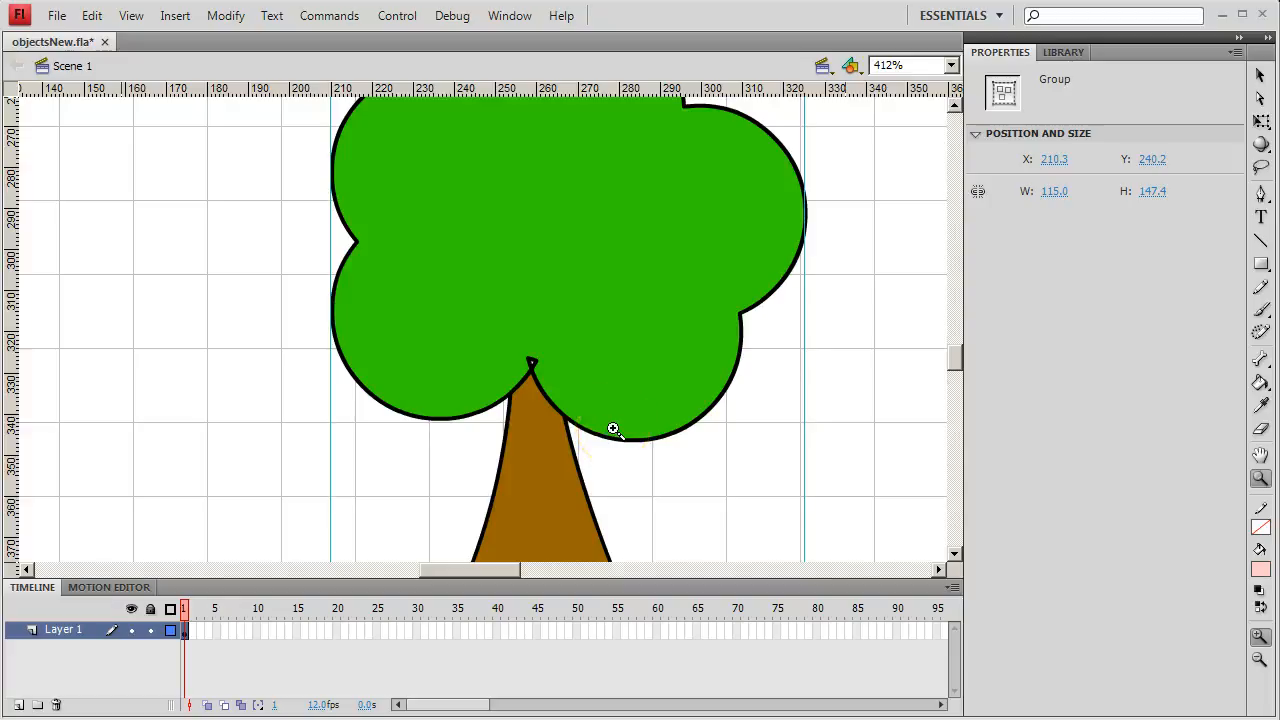
{"action": "left_click", "coordinate": [608, 428], "text": "alt"}
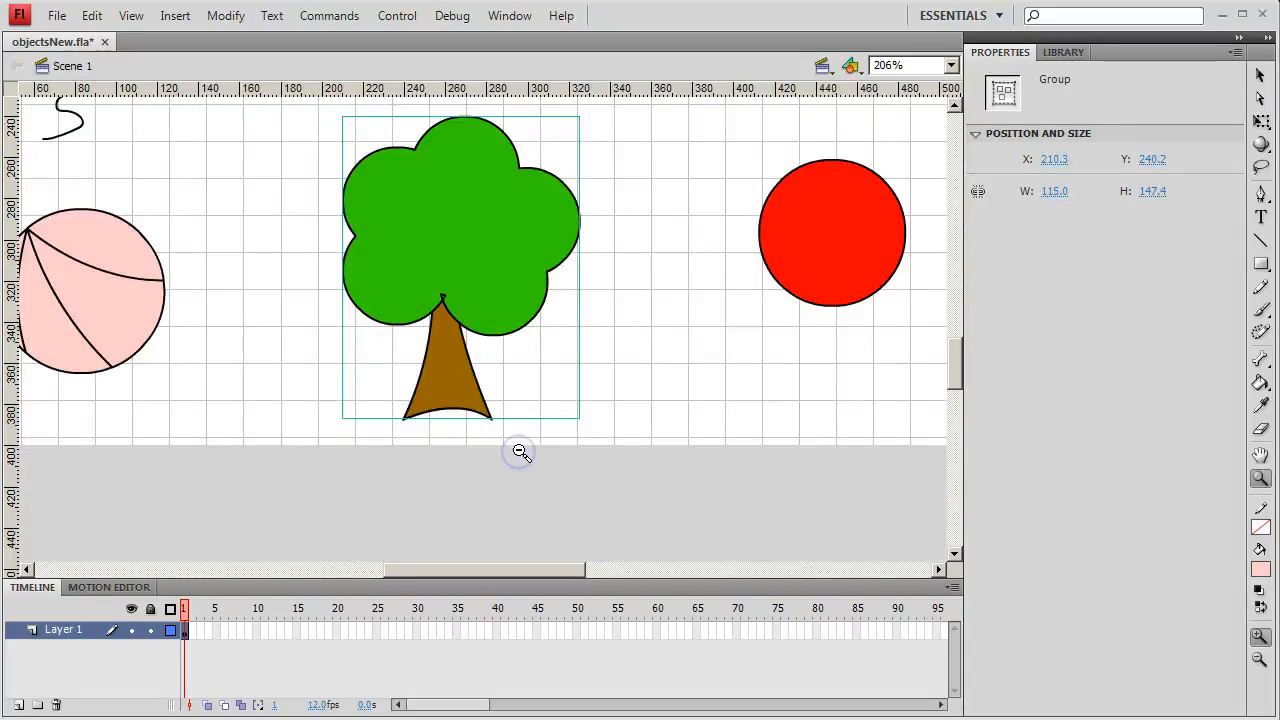
{"action": "left_click", "coordinate": [679, 366], "text": "alt"}
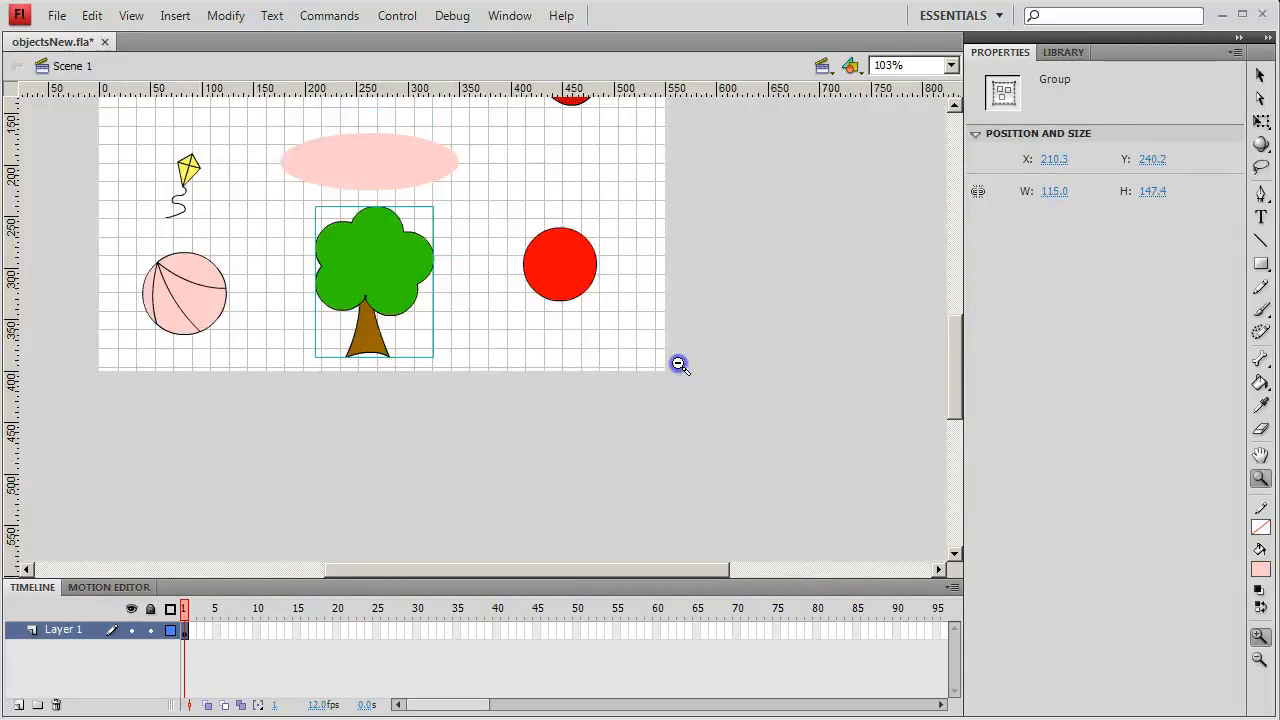
{"action": "left_click", "coordinate": [460, 210]}
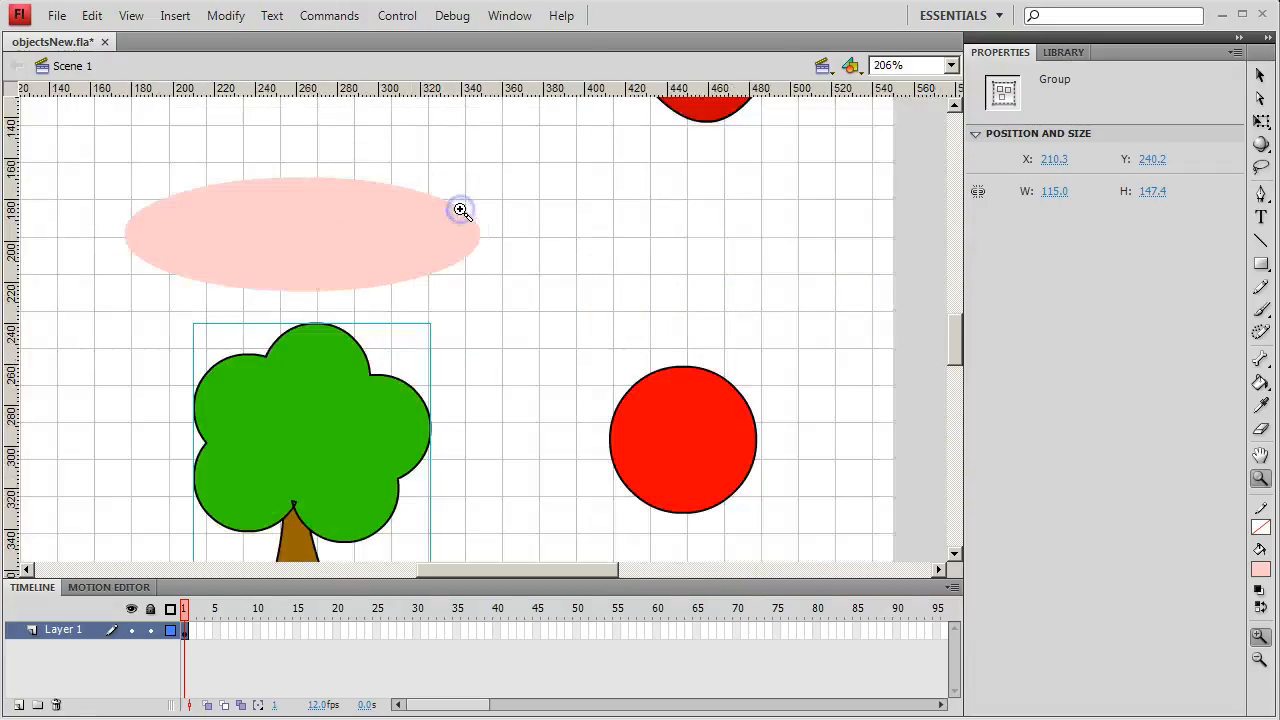
{"action": "left_click", "coordinate": [200, 253], "text": "alt"}
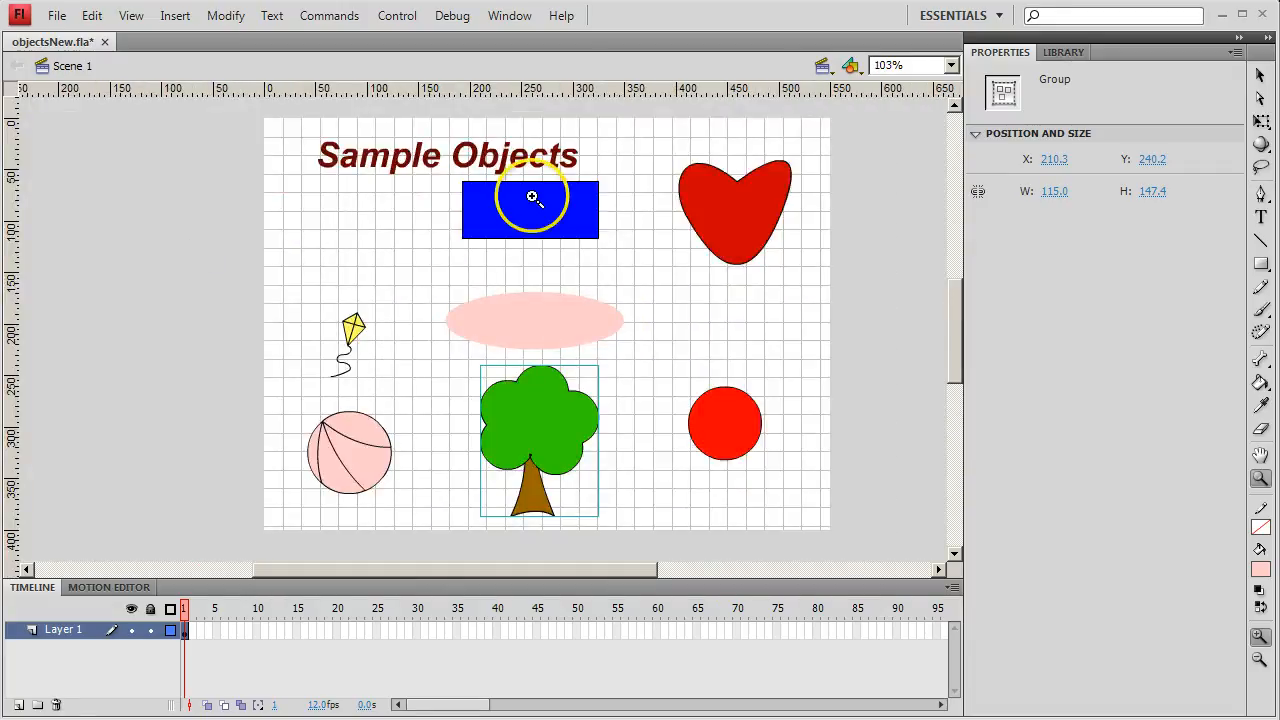
{"action": "mouse_move", "coordinate": [666, 371]}
{"action": "left_mouse_down"}
{"action": "mouse_move", "coordinate": [784, 477]}
{"action": "mouse_move", "coordinate": [666, 371]}
{"action": "left_mouse_up"}
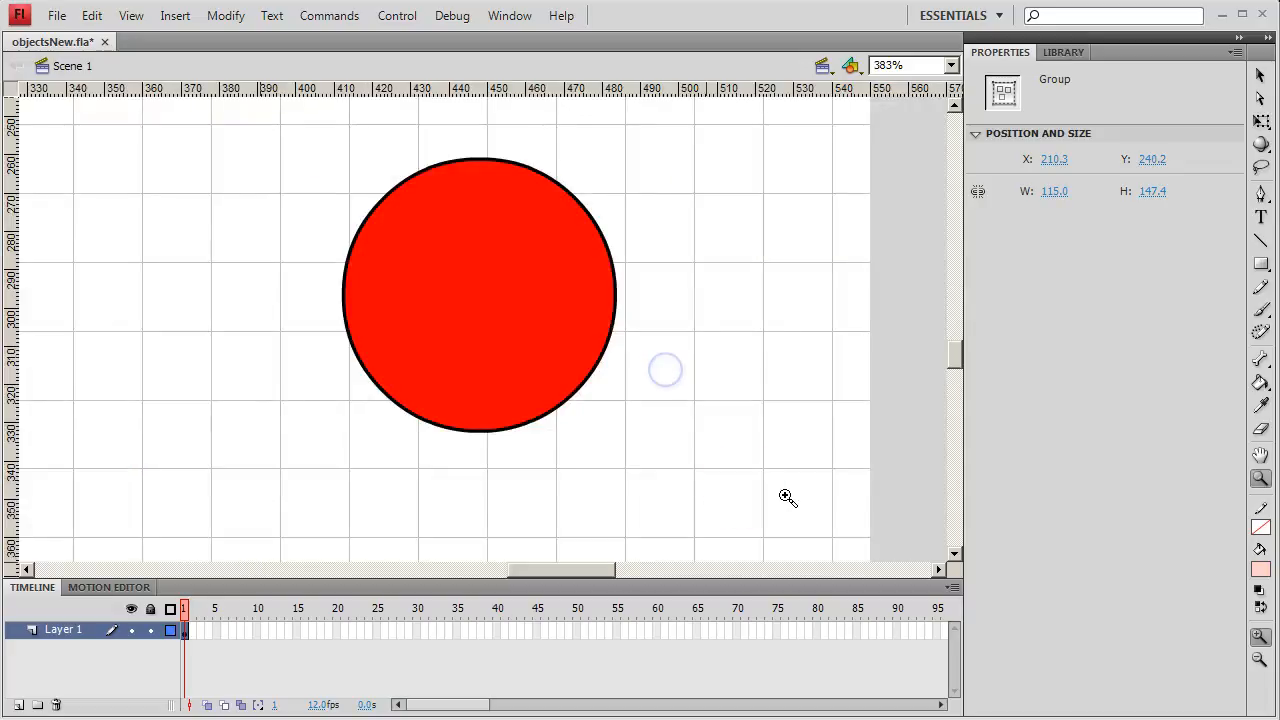
{"action": "left_click", "coordinate": [646, 433], "text": "alt"}
{"action": "left_click", "coordinate": [646, 433], "text": "alt"}
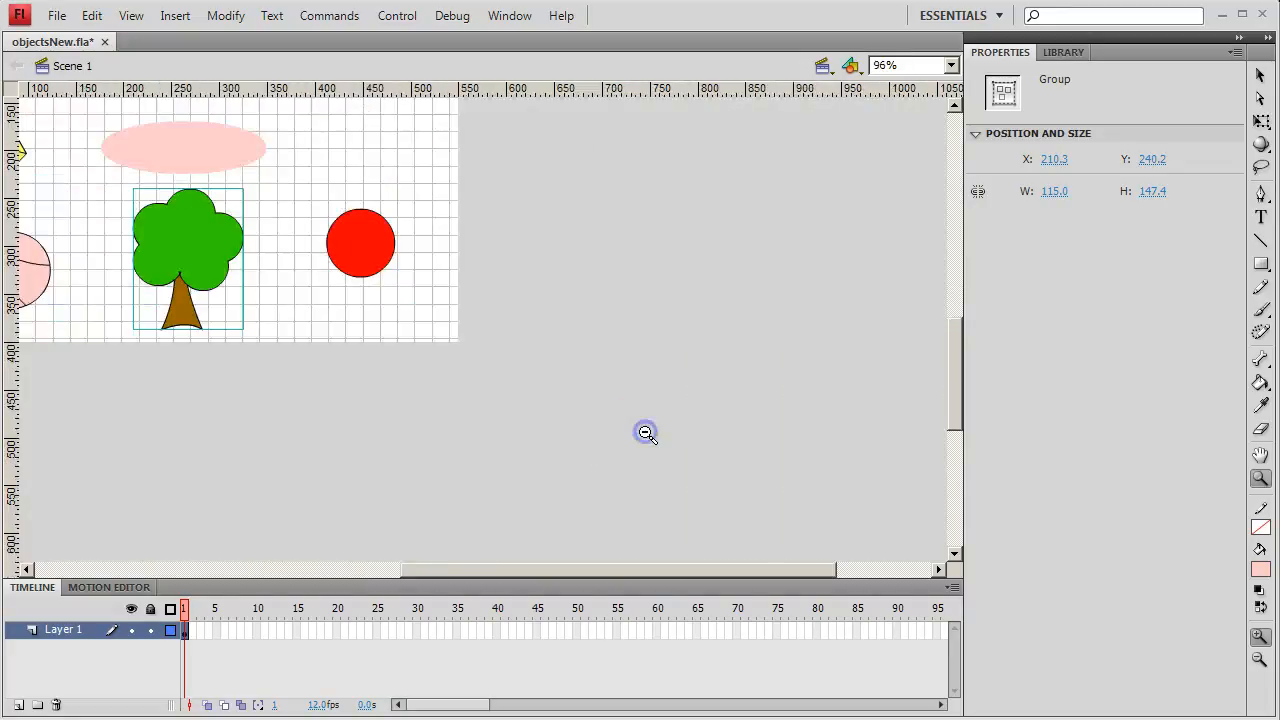
{"action": "left_click_drag", "start_coordinate": [618, 572], "coordinate": [493, 569]}
{"action": "left_click_drag", "start_coordinate": [954, 420], "coordinate": [950, 368]}
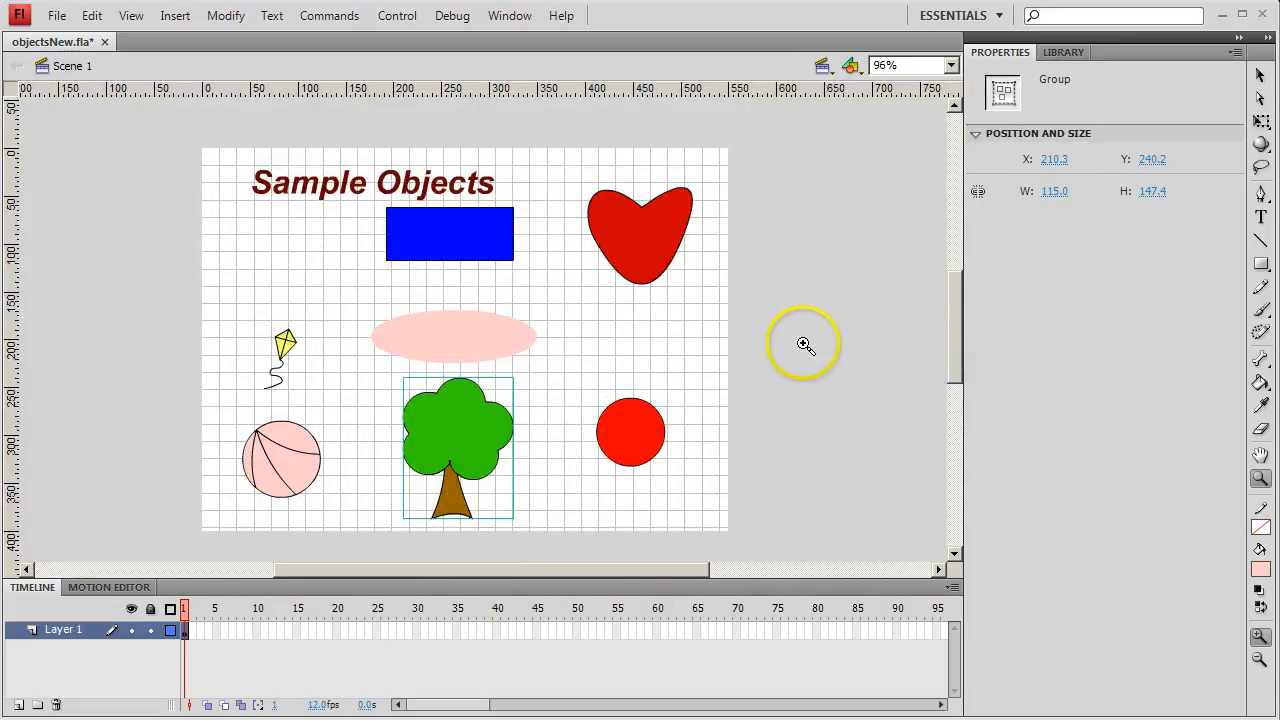
{"action": "left_click_drag", "start_coordinate": [806, 309], "coordinate": [783, 329]}
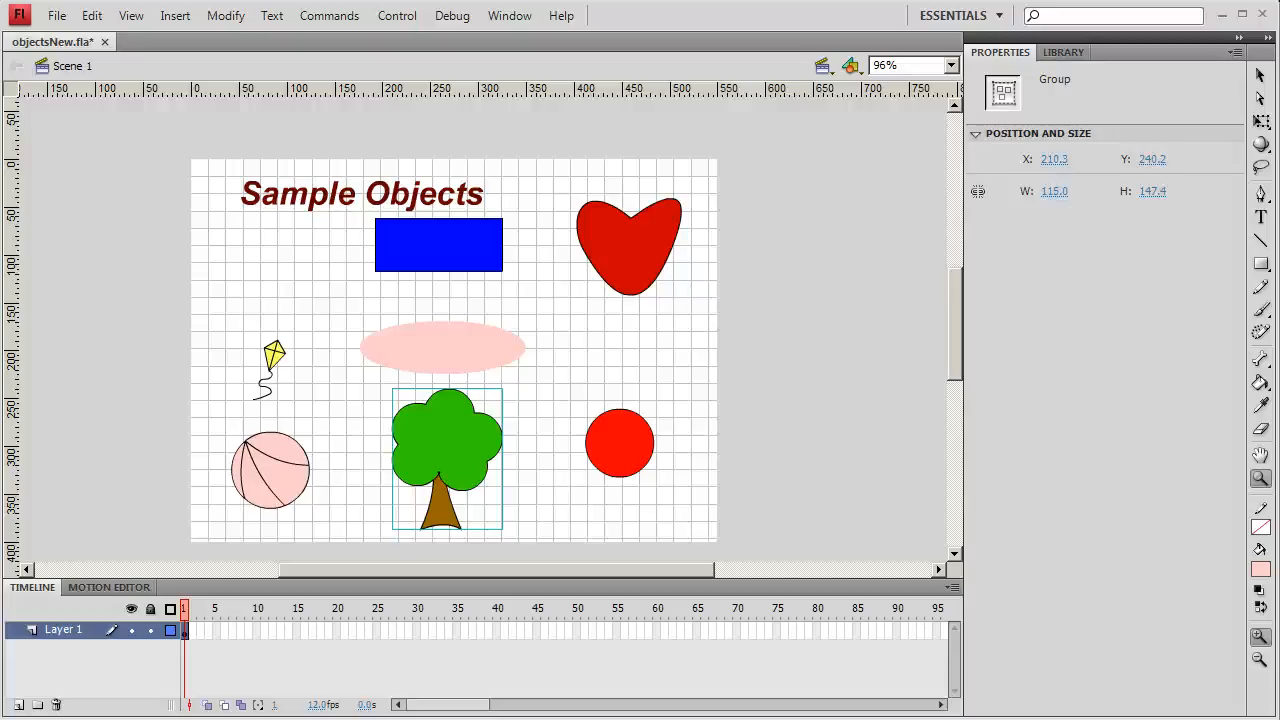
- Change the stroke colour of the kite's tail to red, #FF0000, and deselect it
{"action": "left_click", "coordinate": [1260, 78]}
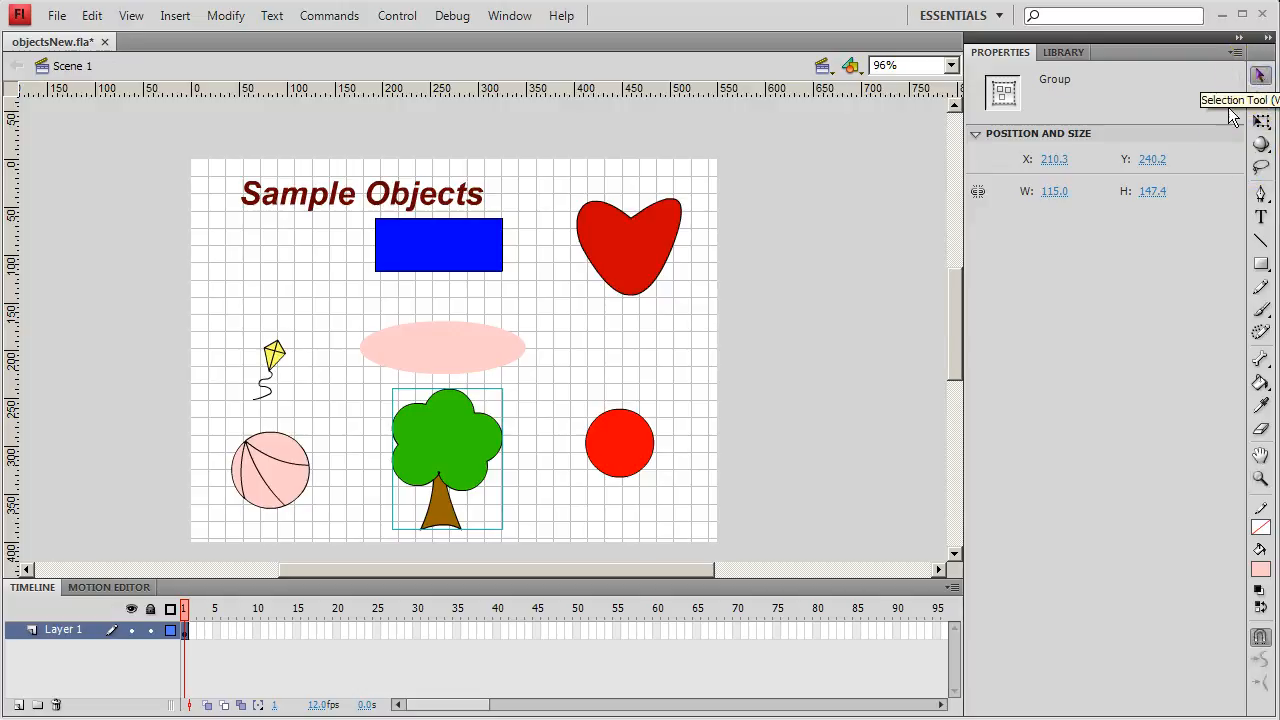
{"action": "left_click", "coordinate": [264, 396]}
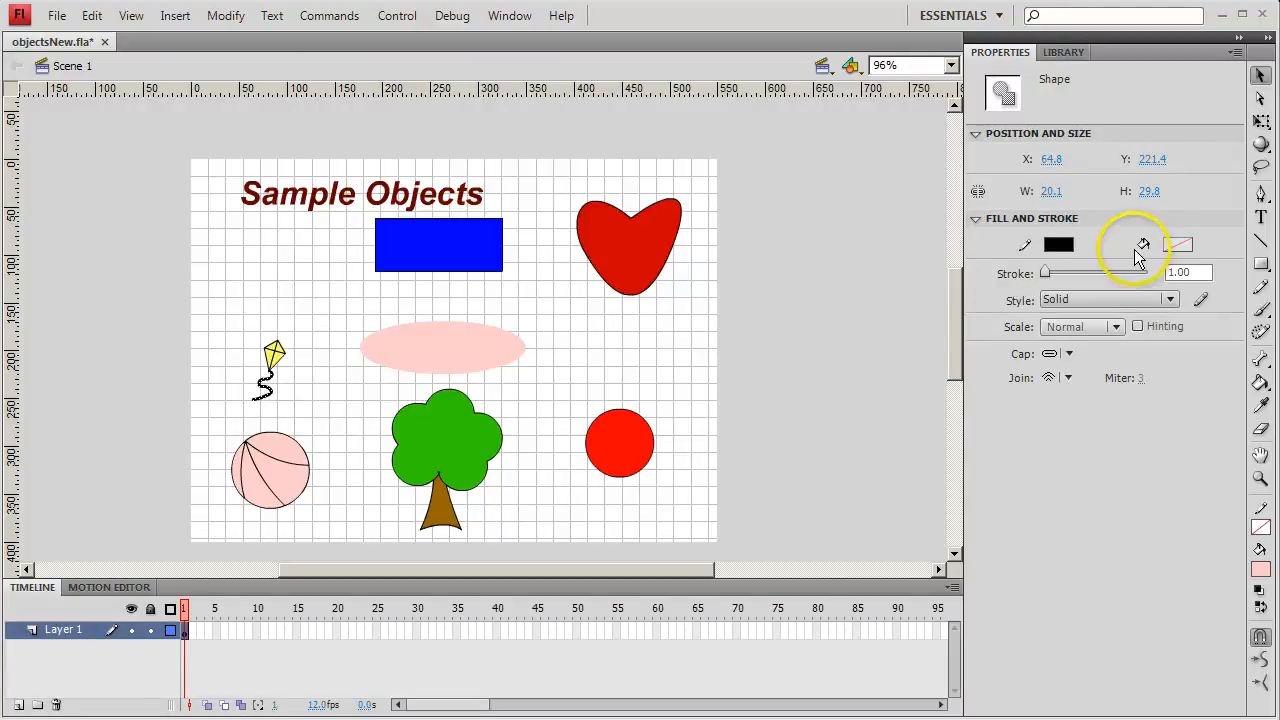
{"action": "left_click", "coordinate": [1060, 244]}
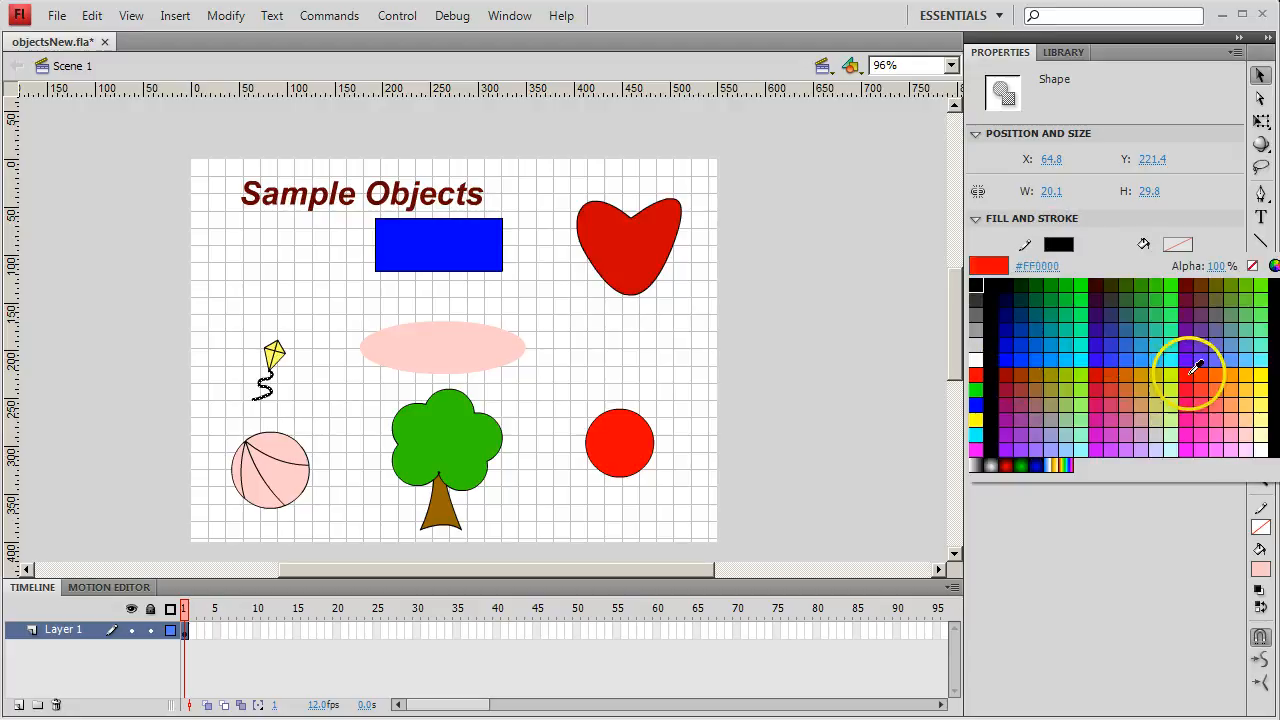
{"action": "left_click", "coordinate": [977, 375]}
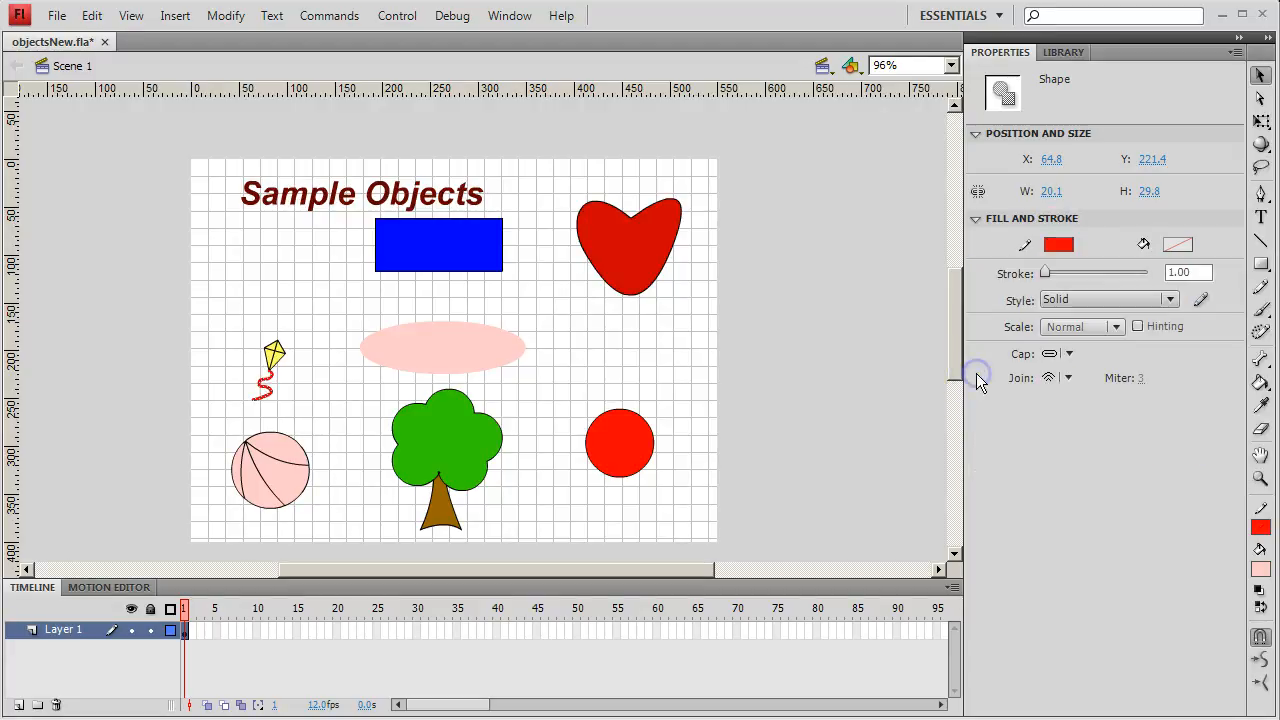
{"action": "left_click", "coordinate": [312, 406]}
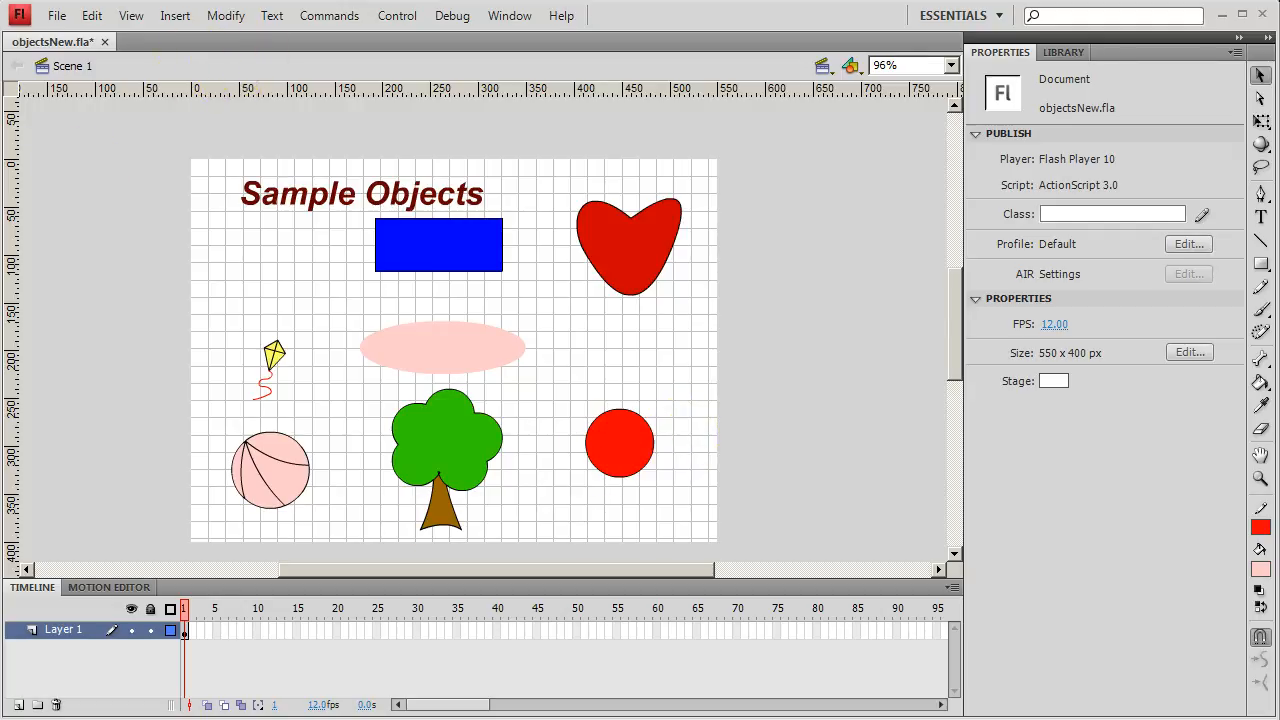
- Set the stage magnification to Show Frame and switch back to the Selection tool
{"action": "key", "text": "z"}
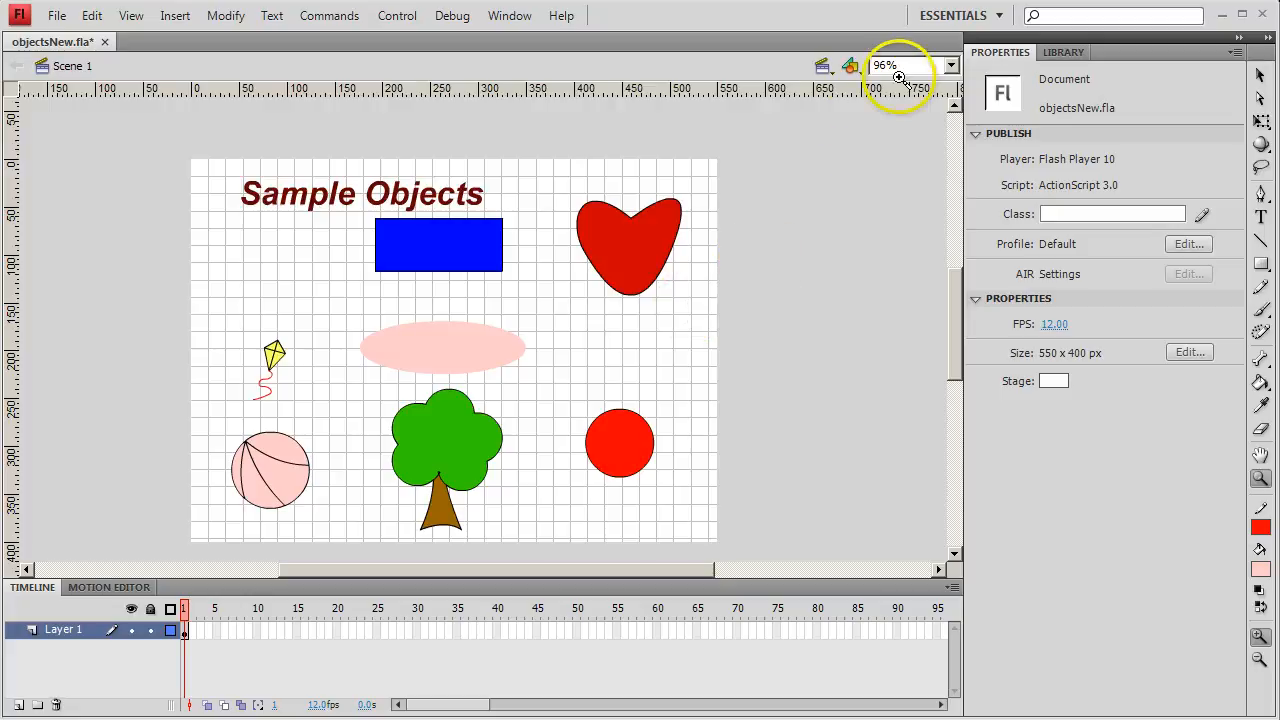
{"action": "left_click", "coordinate": [951, 66]}
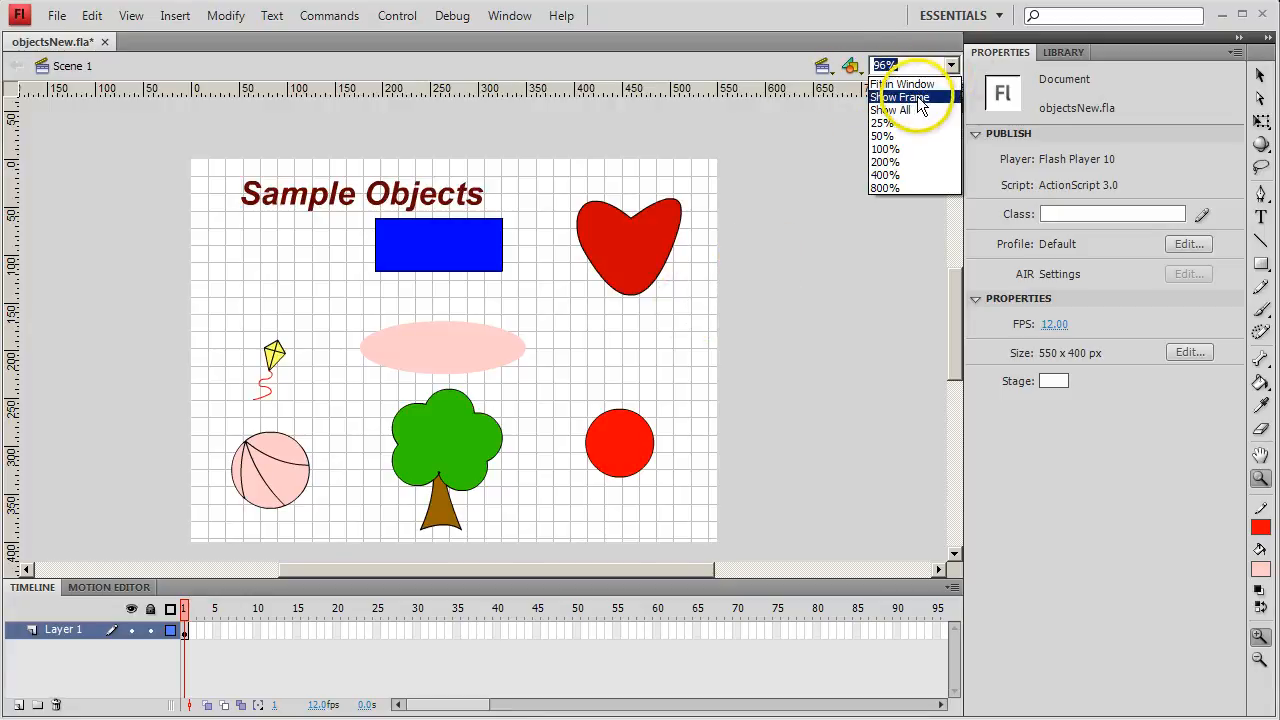
{"action": "left_click", "coordinate": [915, 97]}
{"action": "left_click", "coordinate": [634, 300]}
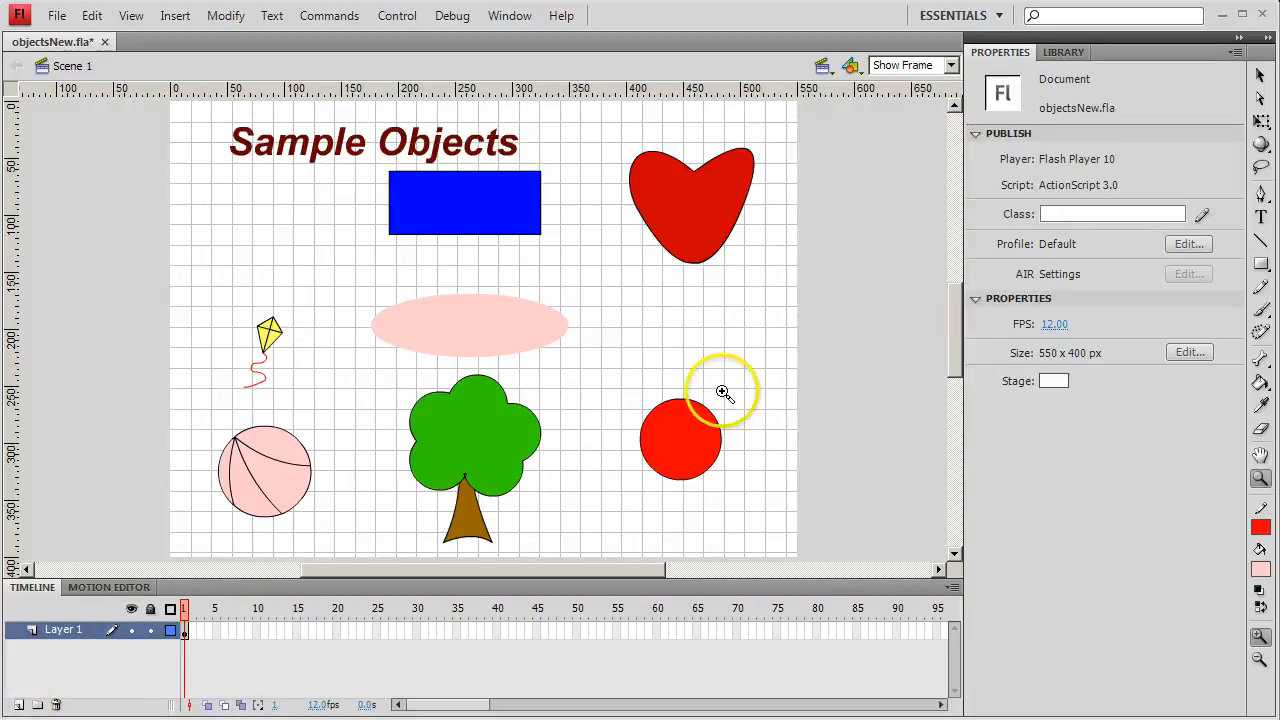
{"action": "left_click", "coordinate": [1260, 76]}
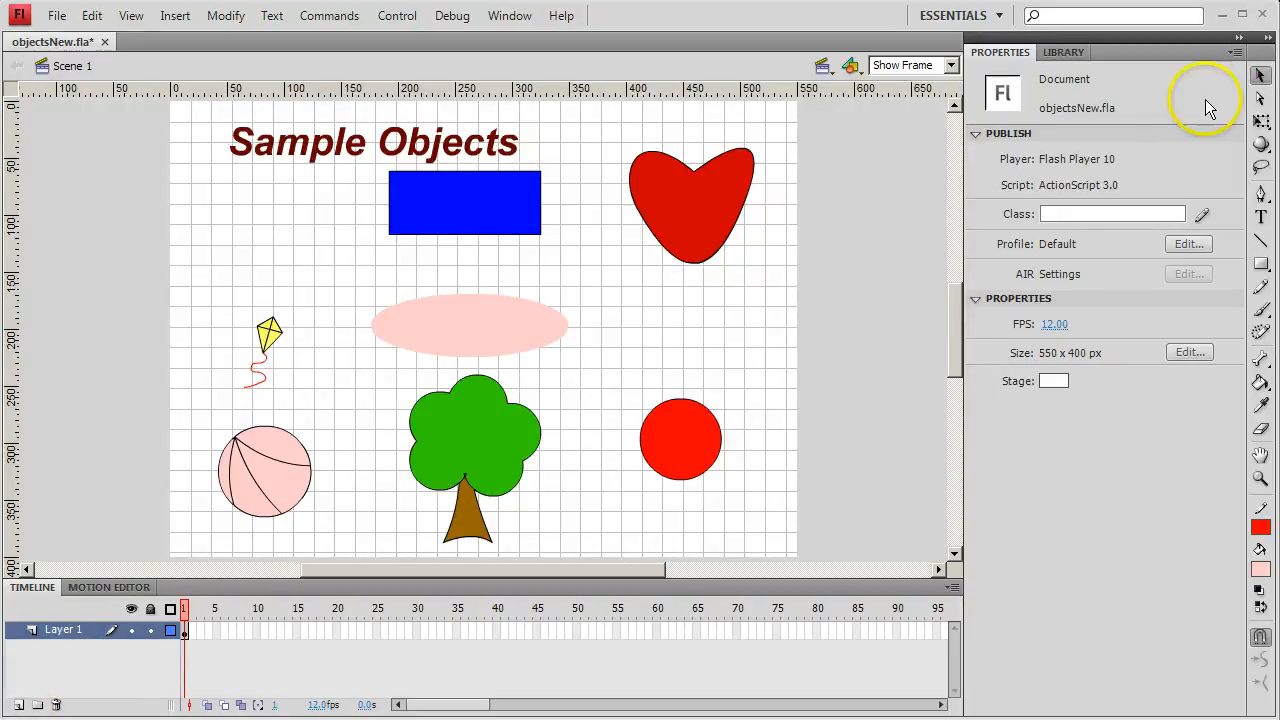
{"action": "left_click", "coordinate": [413, 236]}
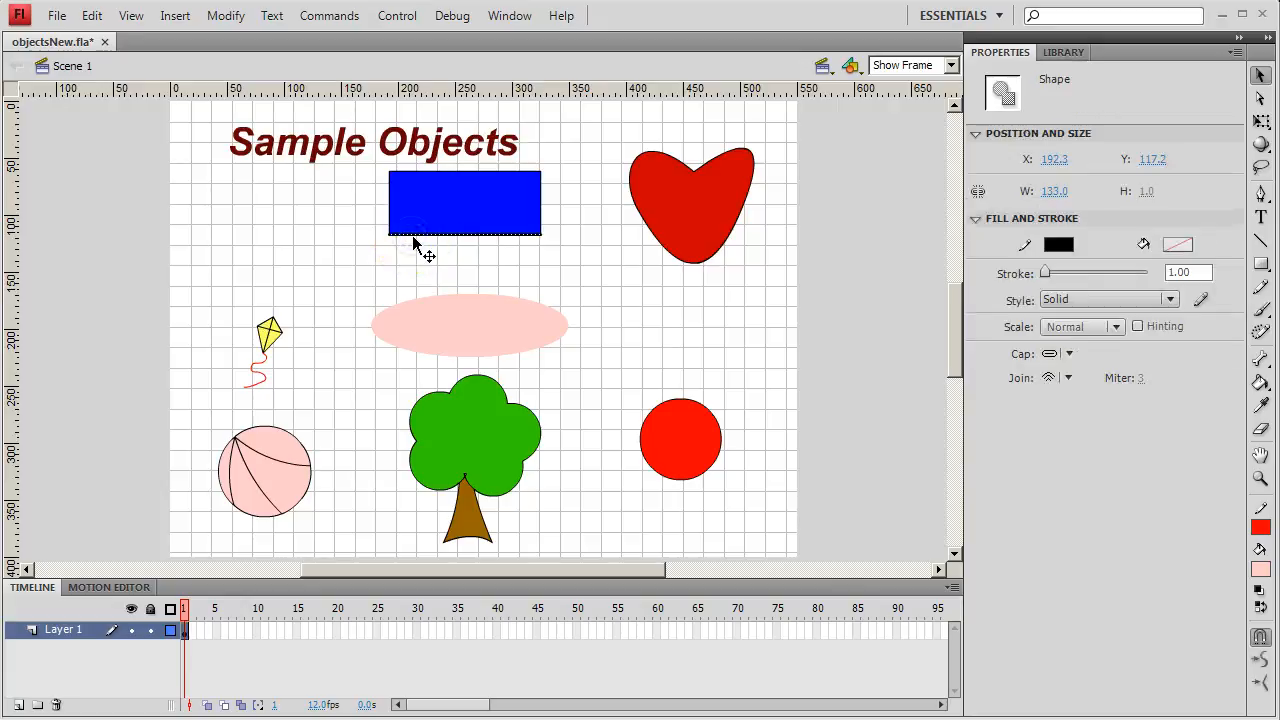
{"action": "left_click", "coordinate": [425, 173]}
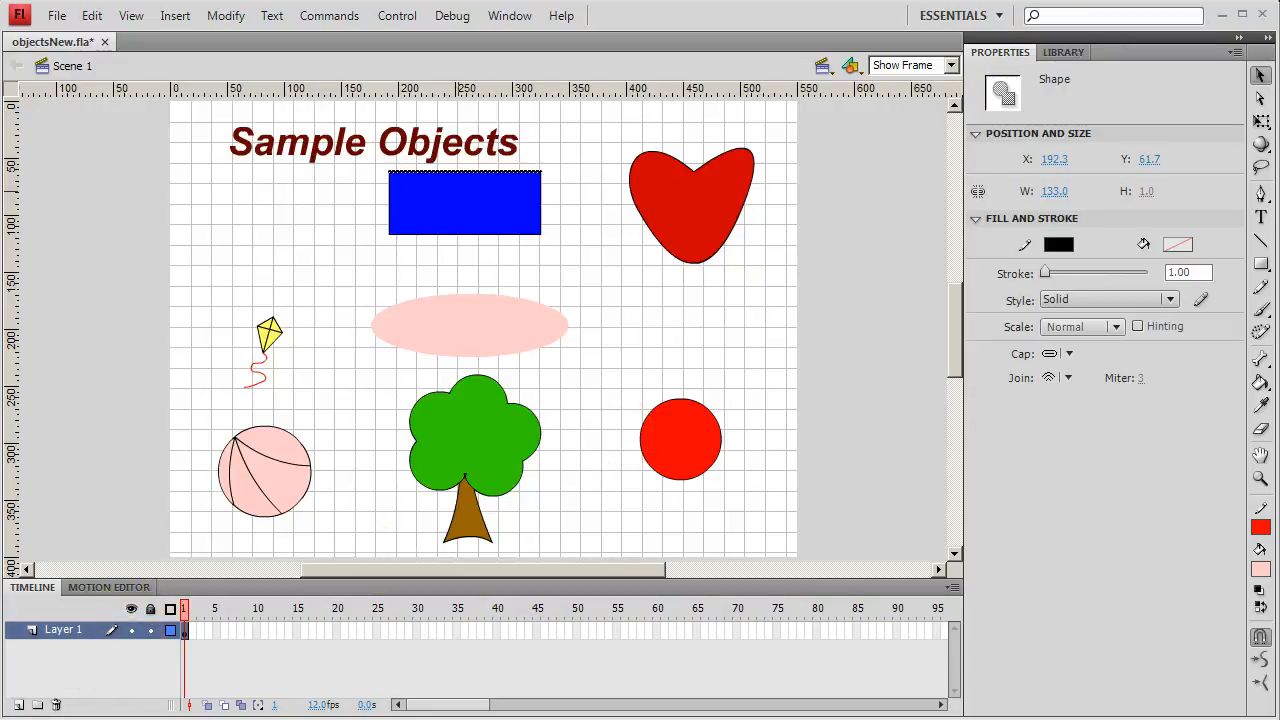
{"action": "left_click", "coordinate": [474, 180]}
{"action": "left_click_drag", "start_coordinate": [474, 180], "coordinate": [474, 207]}
{"action": "key", "text": "ctrl+z"}
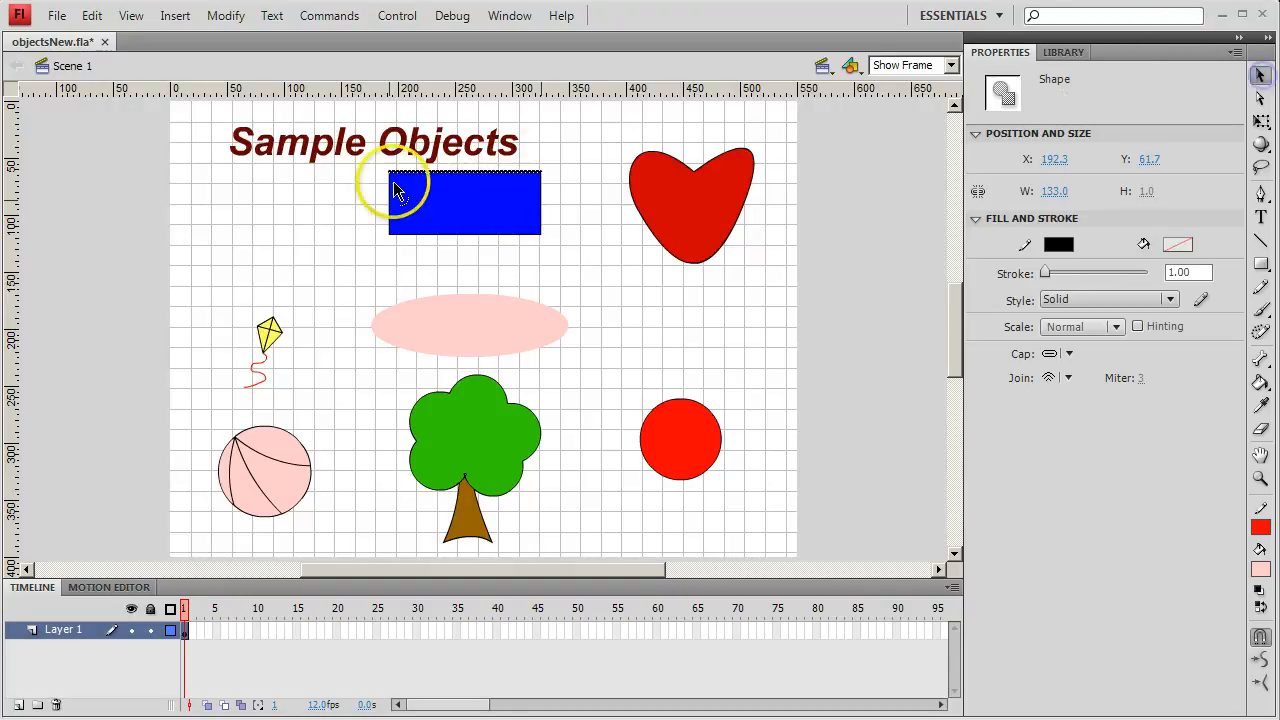
{"action": "left_click", "coordinate": [471, 173]}
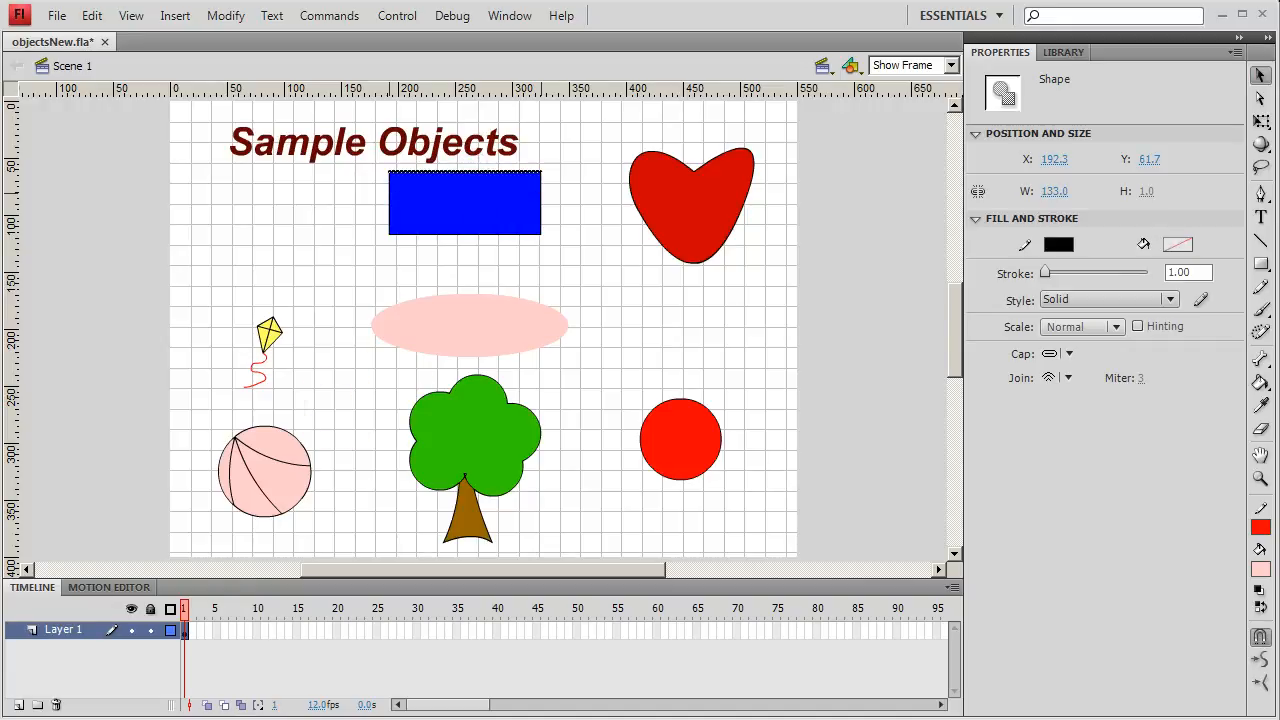
{"action": "left_click", "coordinate": [209, 374]}
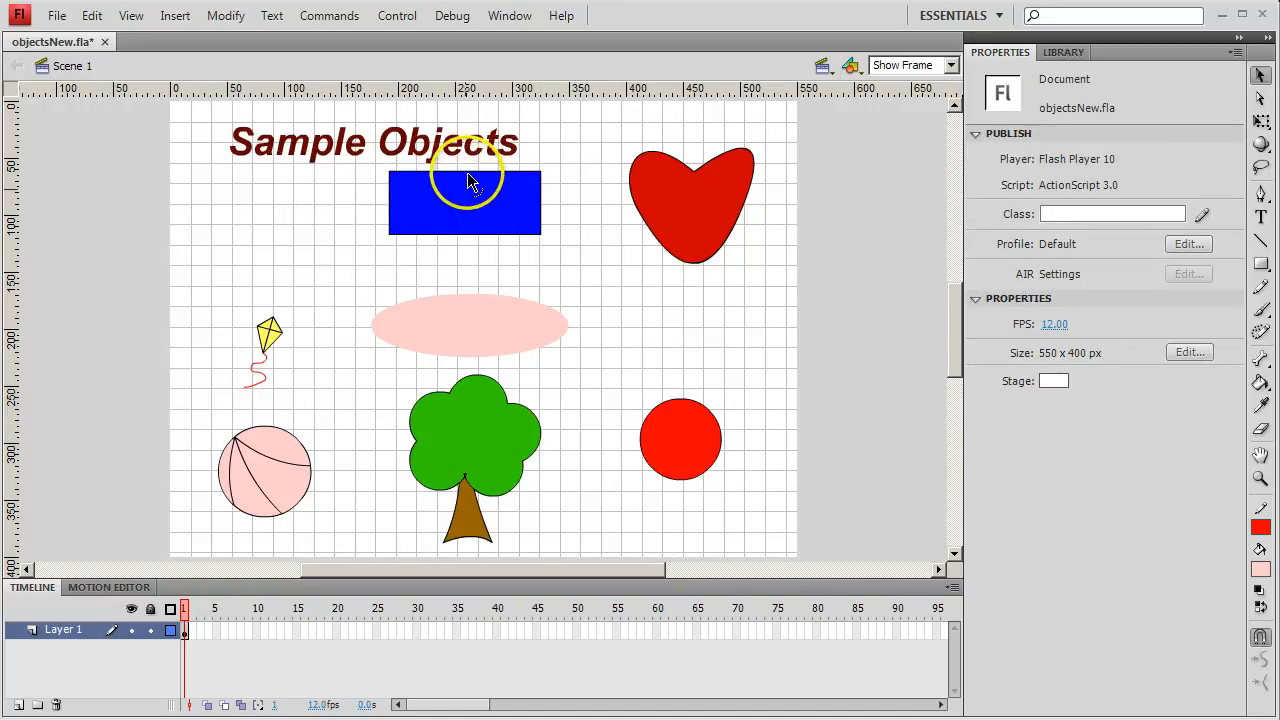
- Bend all four edges of the blue rectangle inward into concave curves with the Selection tool, without selecting the edges first
{"action": "left_click_drag", "start_coordinate": [467, 172], "coordinate": [467, 190]}
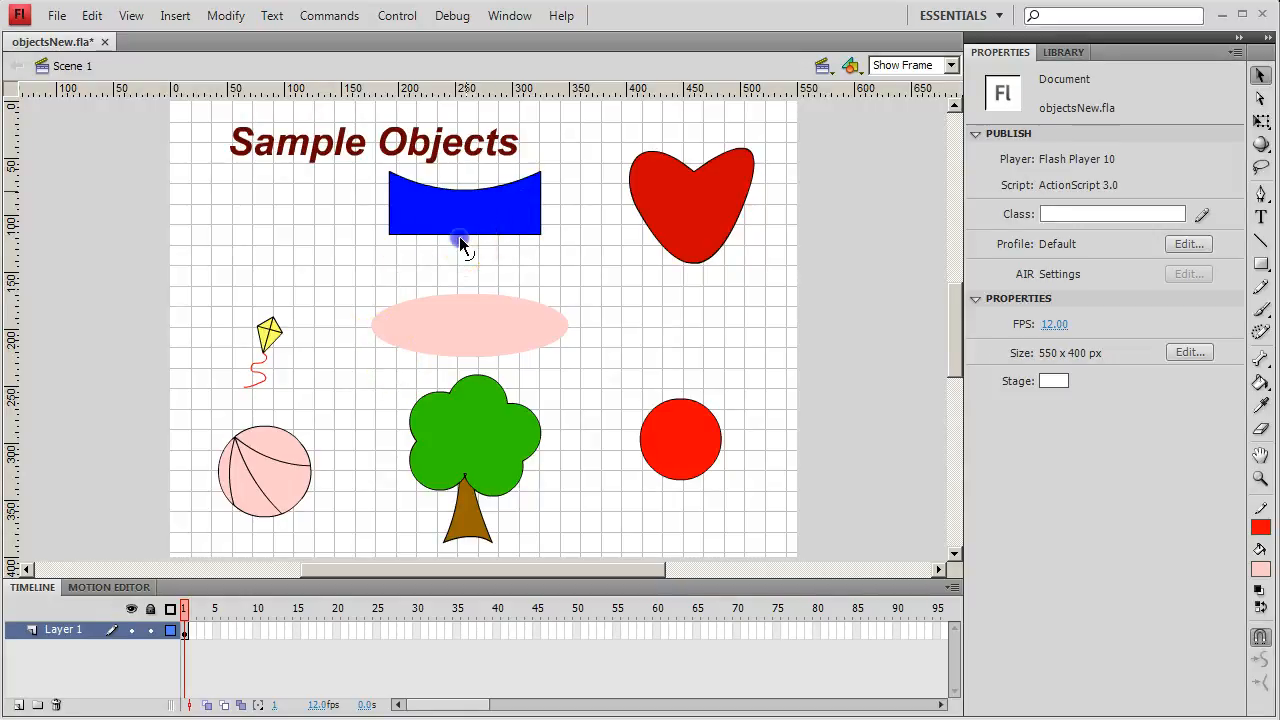
{"action": "left_click_drag", "start_coordinate": [459, 236], "coordinate": [407, 205]}
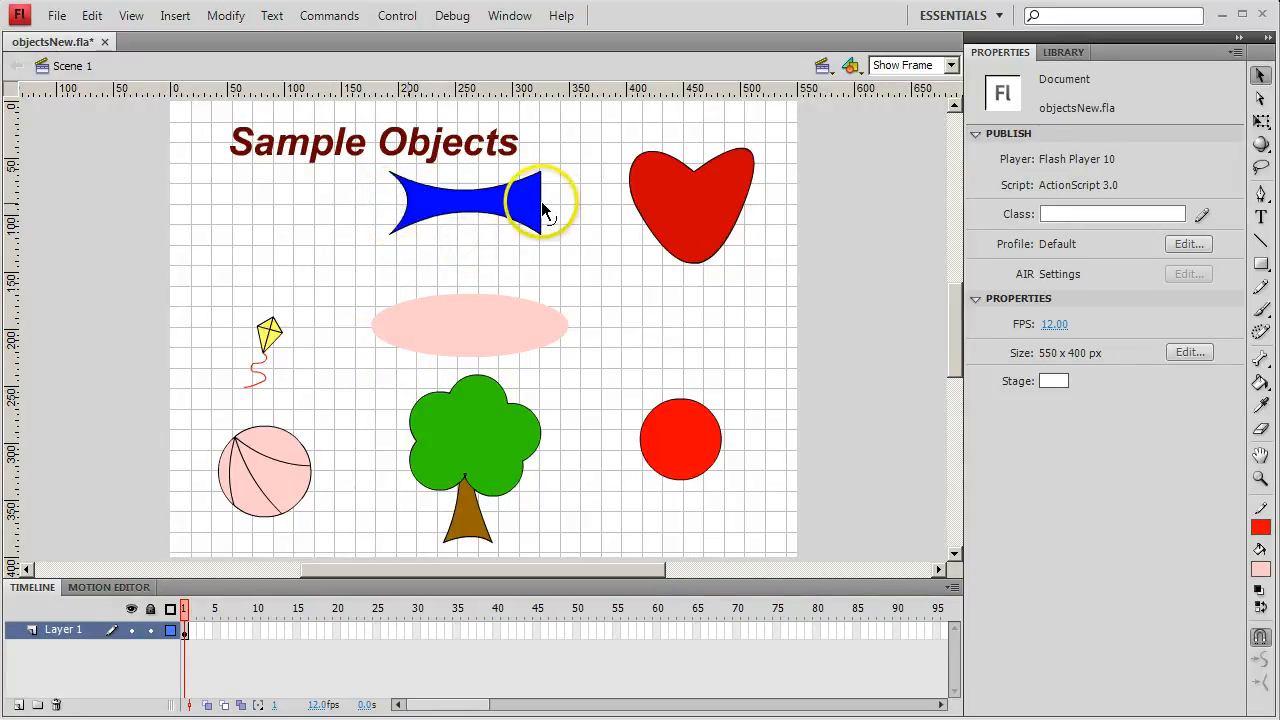
{"action": "left_click_drag", "start_coordinate": [543, 207], "coordinate": [527, 207]}
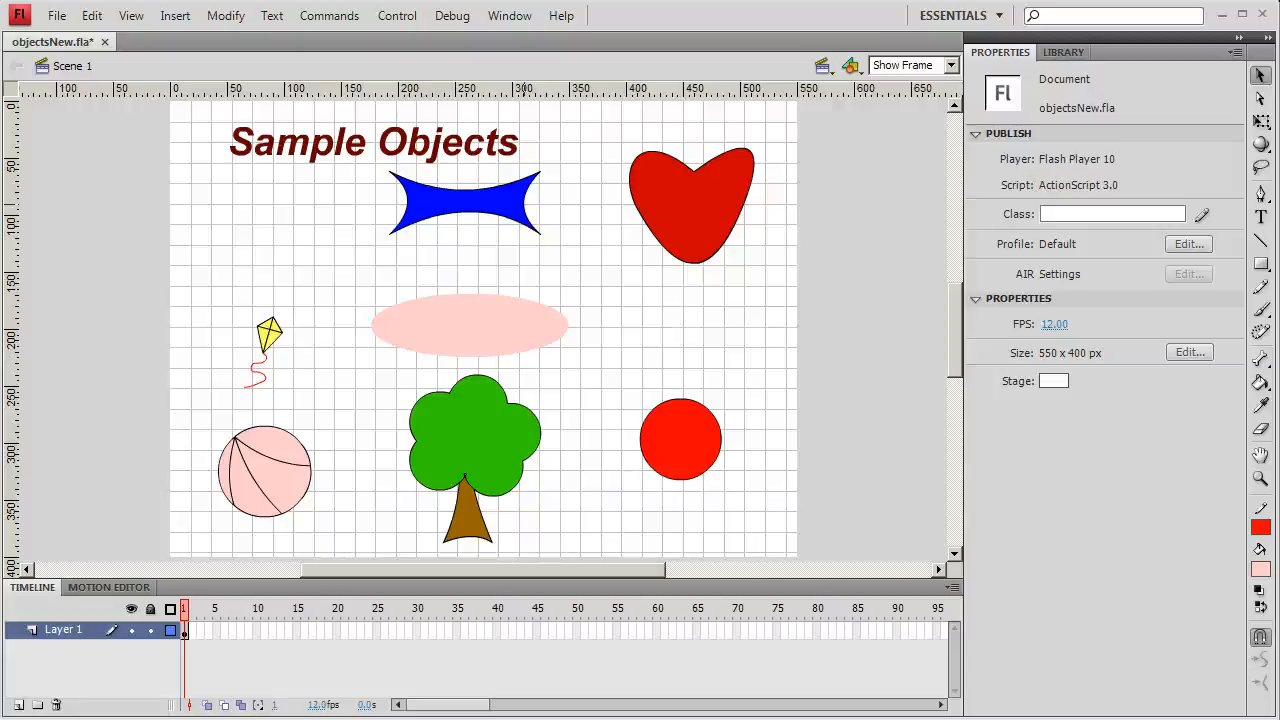
- Place a vertical guide at about 150 px and move the pink oval so it is centred on it, at about X 63.5, Y 165.7
{"action": "left_click", "coordinate": [8, 310]}
{"action": "left_click_drag", "start_coordinate": [74, 310], "coordinate": [329, 343]}
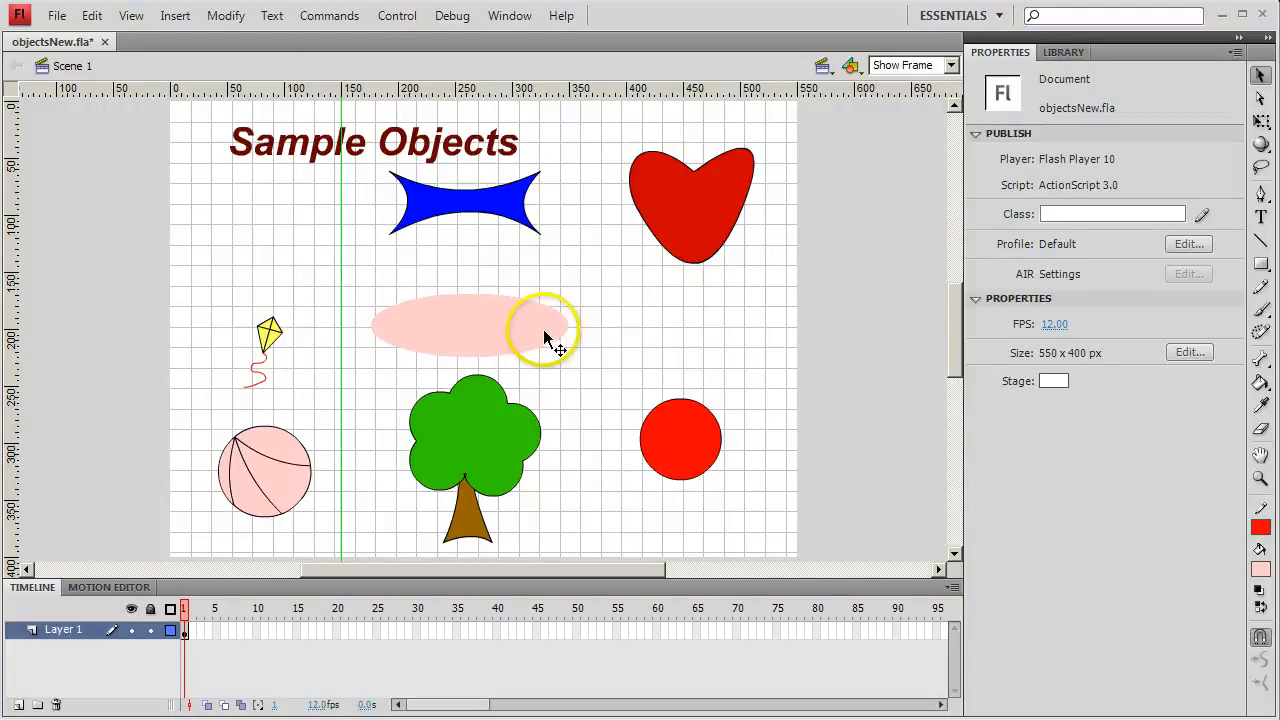
{"action": "left_click", "coordinate": [479, 337]}
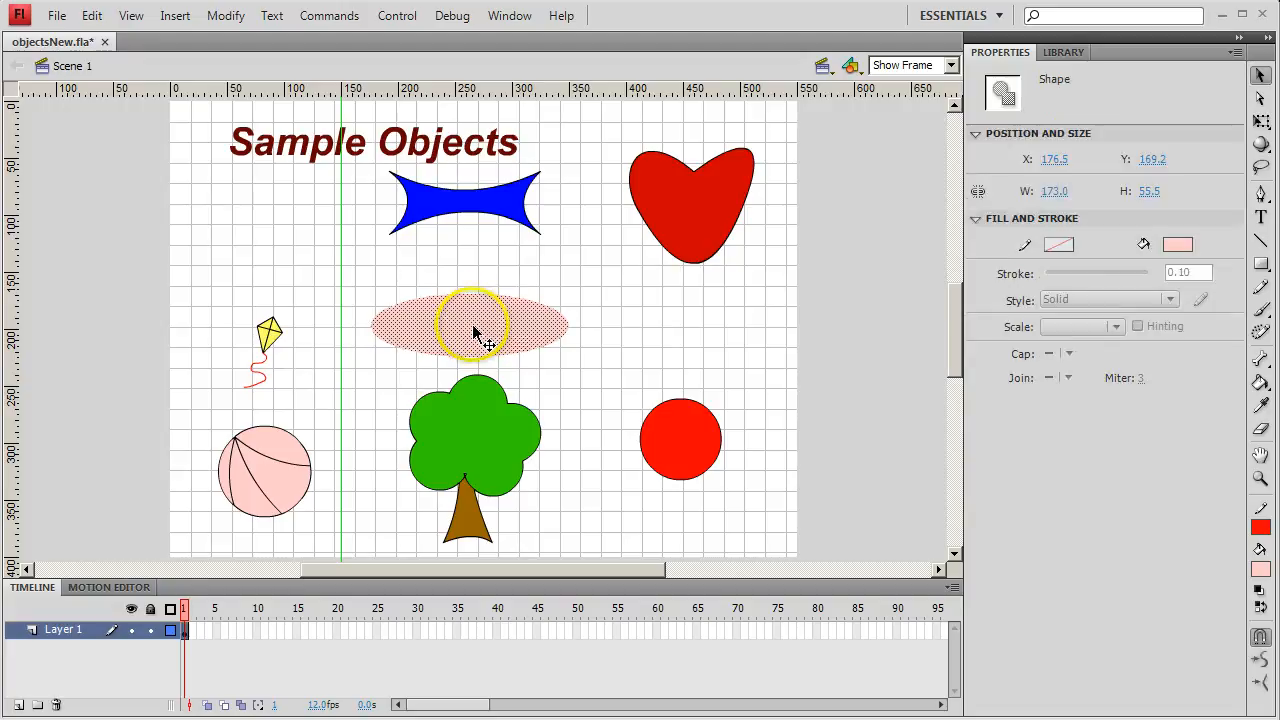
{"action": "left_click_drag", "start_coordinate": [479, 337], "coordinate": [345, 333]}
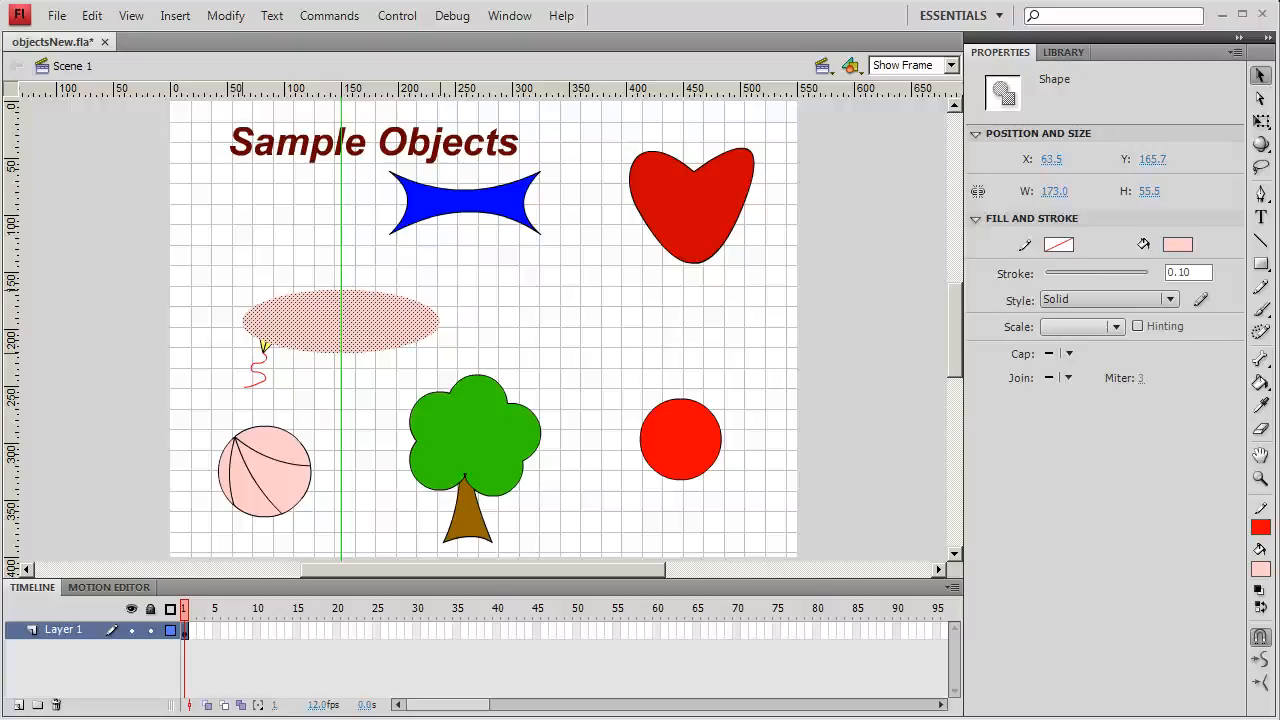
- Shift the heart slightly down and to the right and distort its right side and lower tip by moving anchor points with the Subselection tool
{"action": "left_click", "coordinate": [1262, 101]}
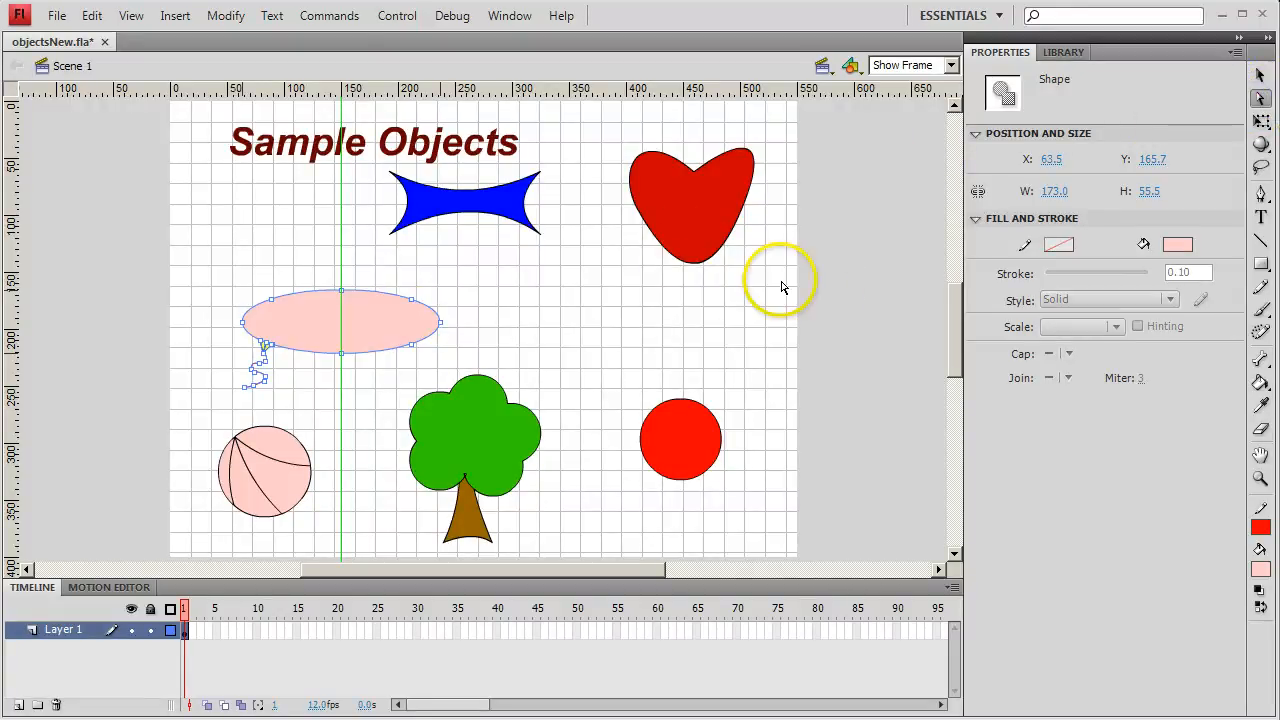
{"action": "left_click", "coordinate": [697, 229]}
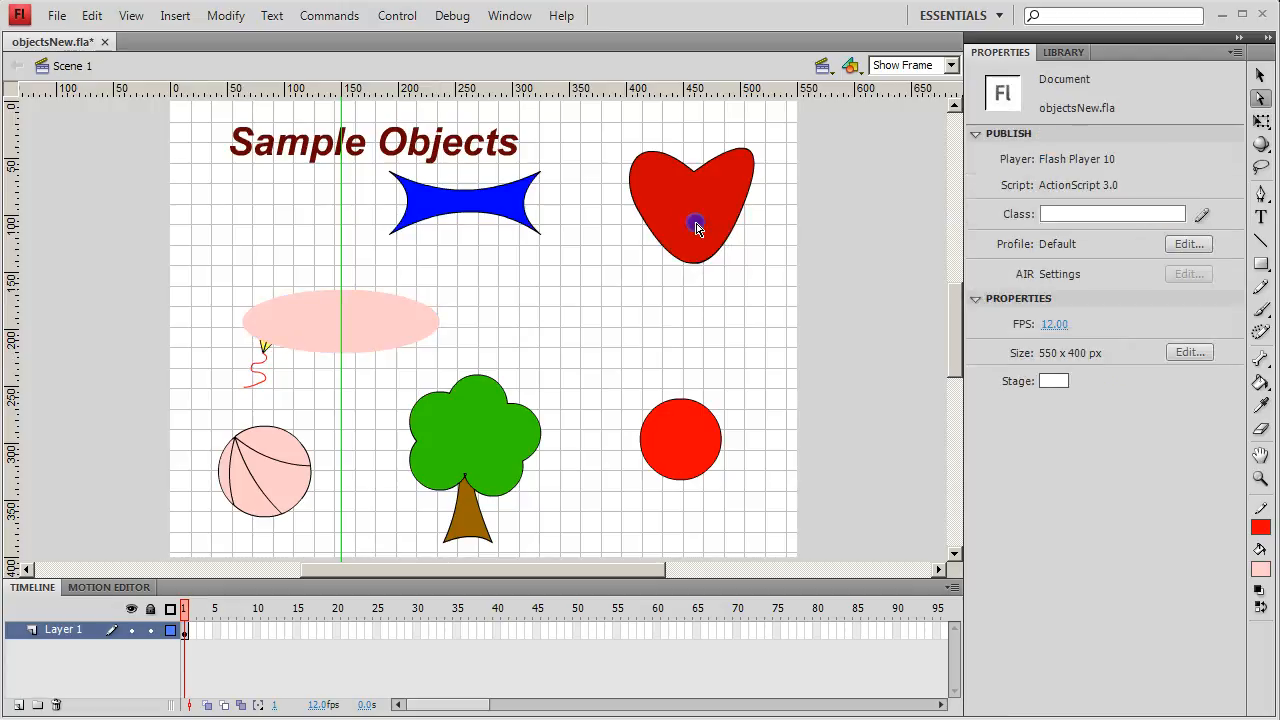
{"action": "left_click", "coordinate": [694, 170]}
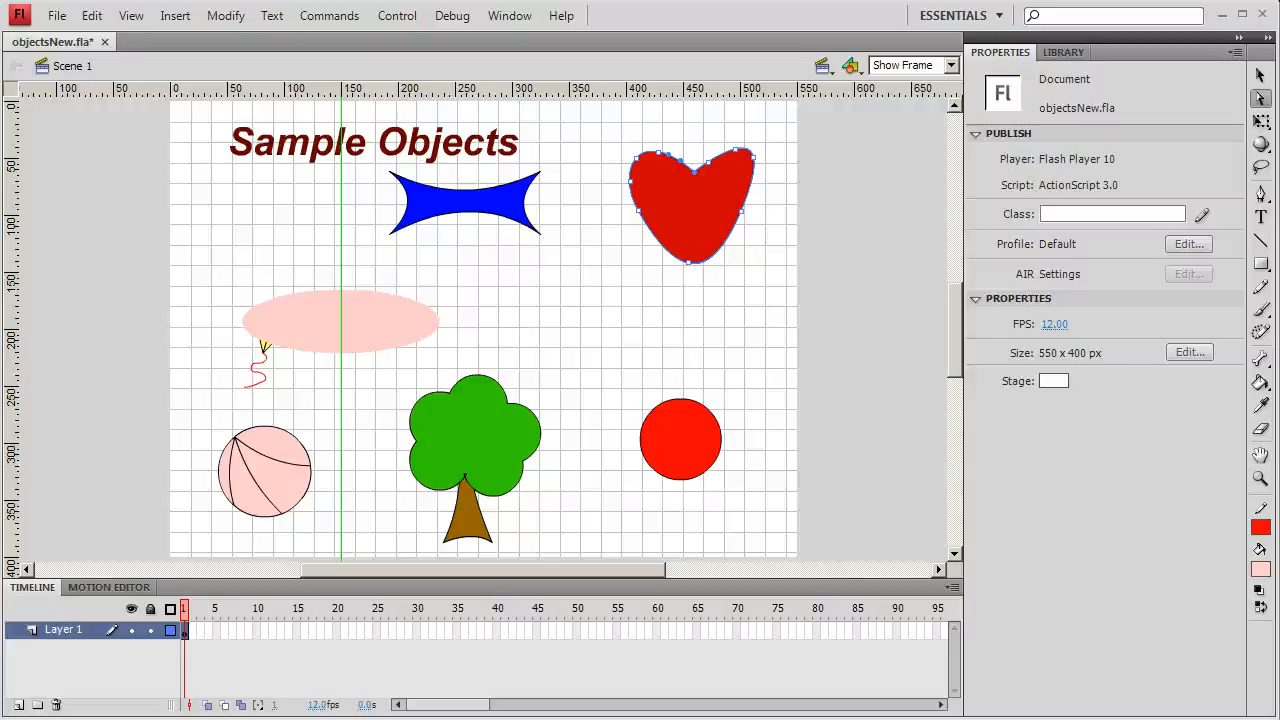
{"action": "left_click", "coordinate": [743, 217]}
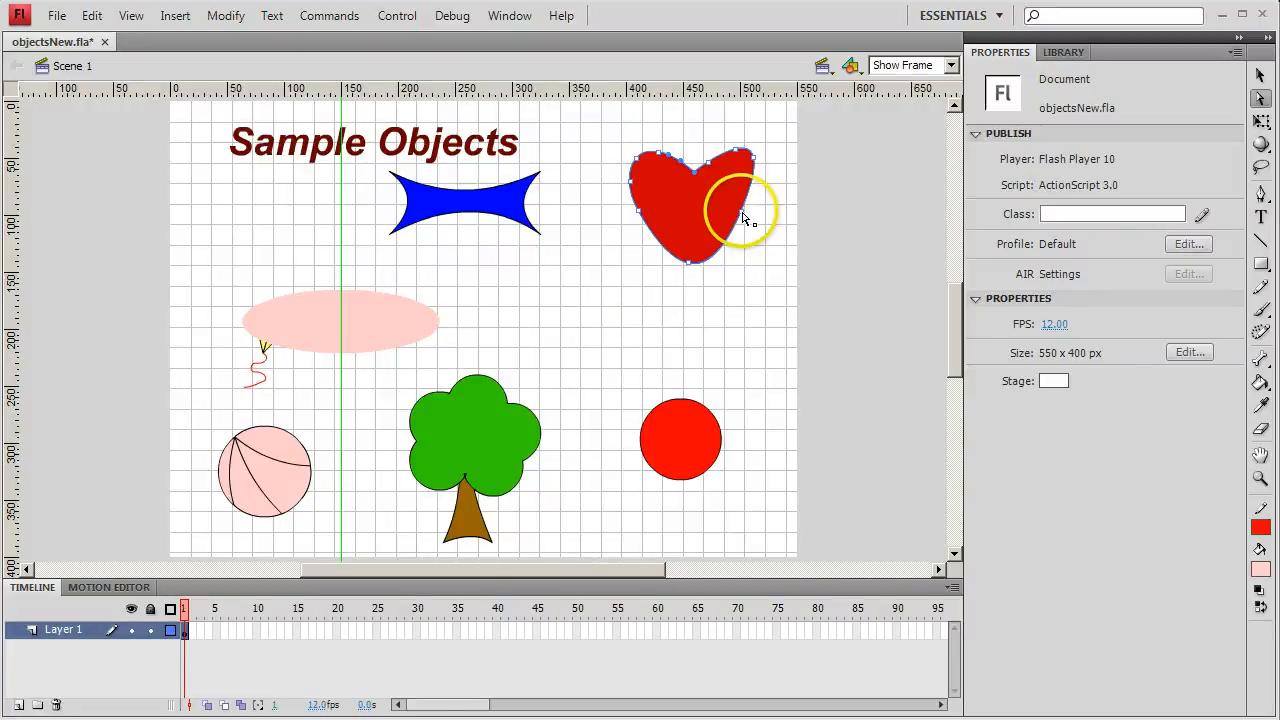
{"action": "mouse_move", "coordinate": [743, 214]}
{"action": "left_mouse_down"}
{"action": "mouse_move", "coordinate": [717, 213]}
{"action": "mouse_move", "coordinate": [744, 235]}
{"action": "mouse_move", "coordinate": [727, 270]}
{"action": "mouse_move", "coordinate": [758, 268]}
{"action": "mouse_move", "coordinate": [760, 248]}
{"action": "mouse_move", "coordinate": [737, 251]}
{"action": "mouse_move", "coordinate": [721, 232]}
{"action": "mouse_move", "coordinate": [760, 230]}
{"action": "mouse_move", "coordinate": [743, 234]}
{"action": "mouse_move", "coordinate": [749, 250]}
{"action": "mouse_move", "coordinate": [775, 243]}
{"action": "mouse_move", "coordinate": [753, 219]}
{"action": "left_mouse_up"}
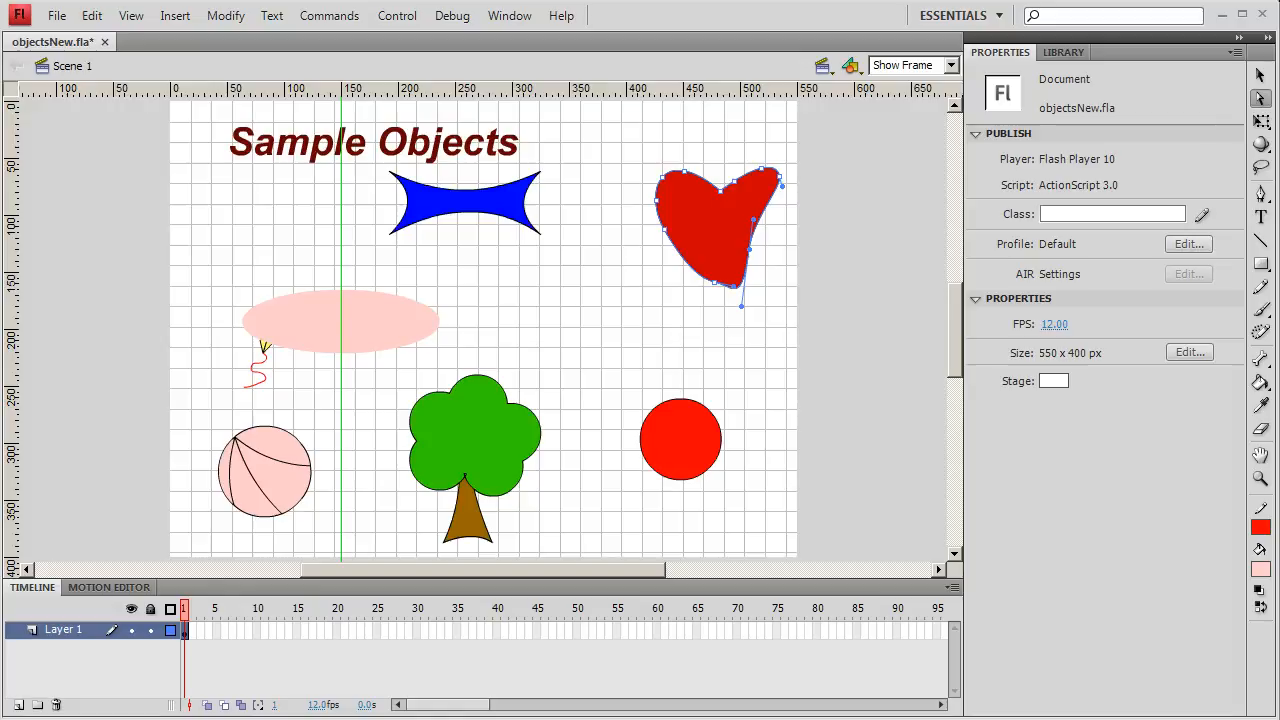
{"action": "left_click", "coordinate": [752, 346]}
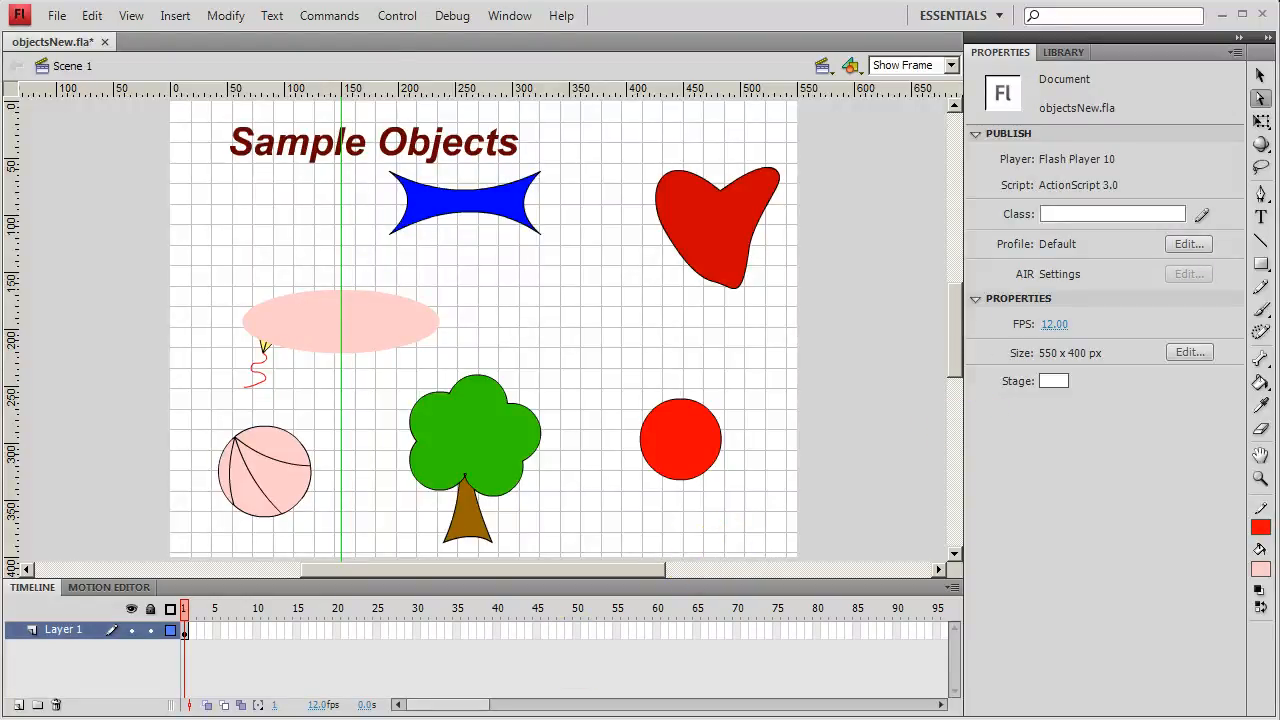
- Reset the drawing colours to black stroke and white fill, and set the document's background colour to light yellow, #FFFF66
{"action": "key", "text": "d"}
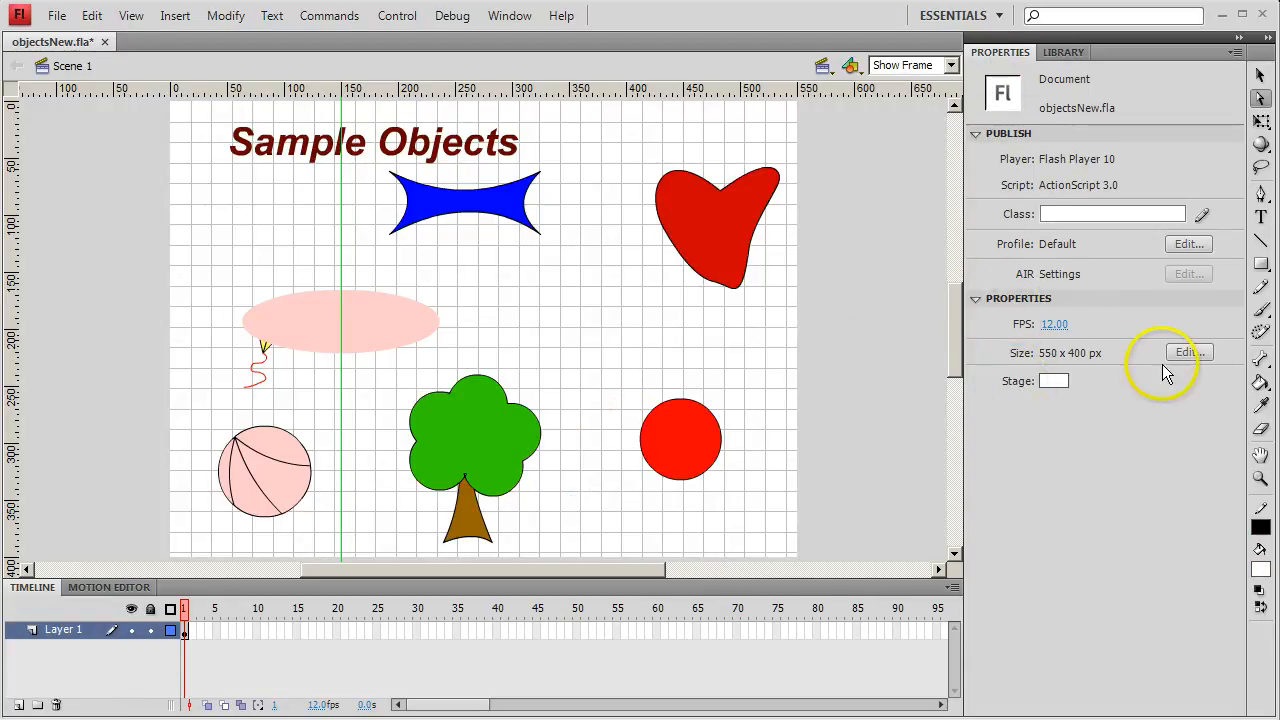
{"action": "left_click", "coordinate": [1187, 353]}
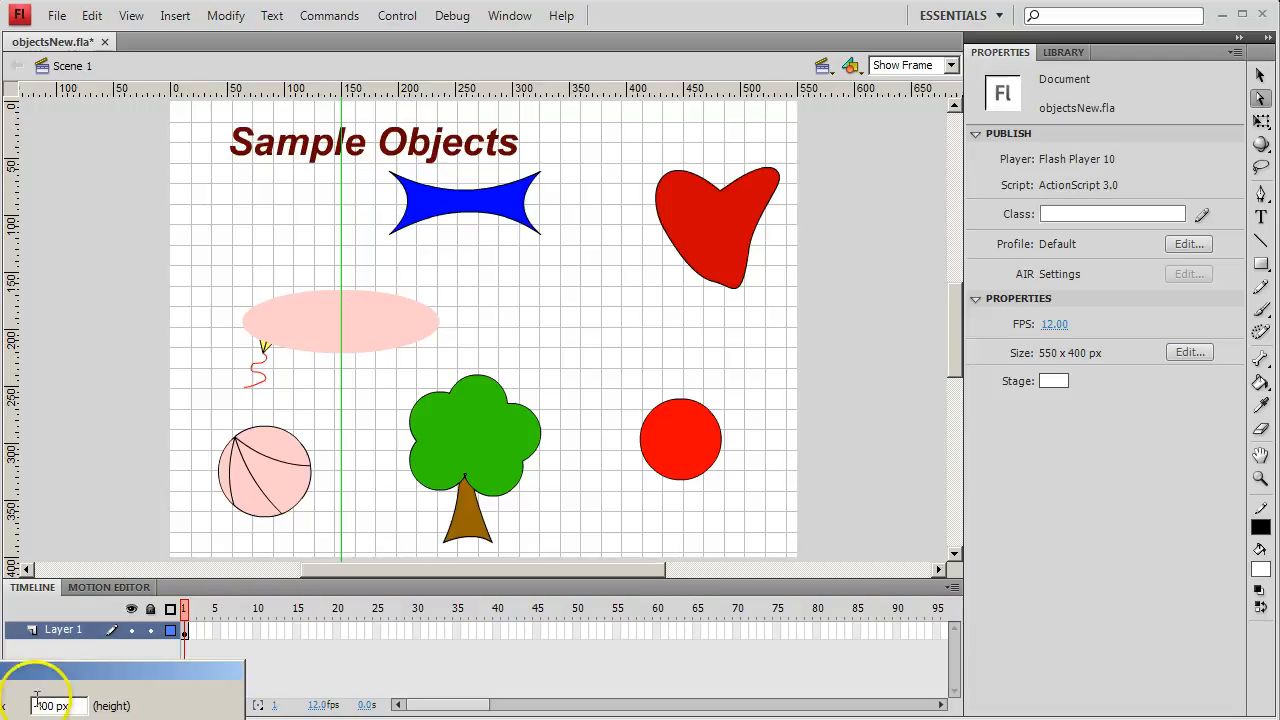
{"action": "left_click_drag", "start_coordinate": [85, 680], "coordinate": [600, 327]}
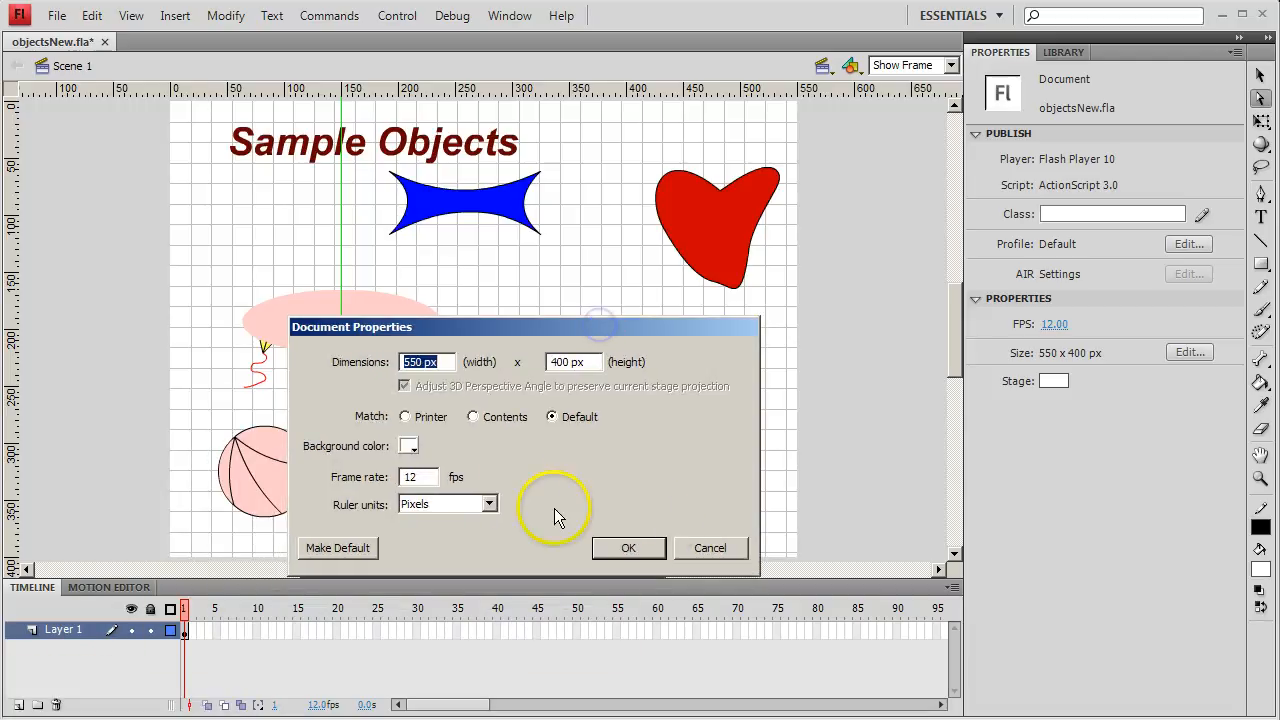
{"action": "left_click", "coordinate": [410, 446]}
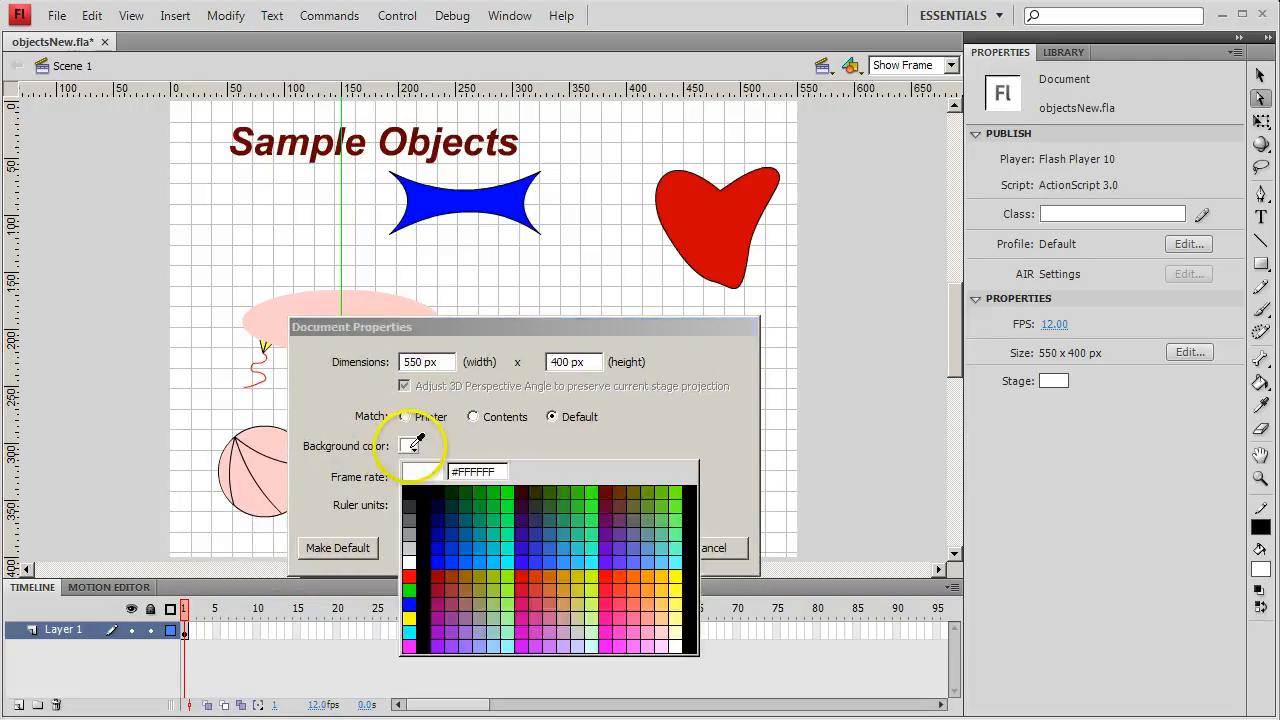
{"action": "left_click", "coordinate": [673, 603]}
{"action": "left_click", "coordinate": [640, 546]}
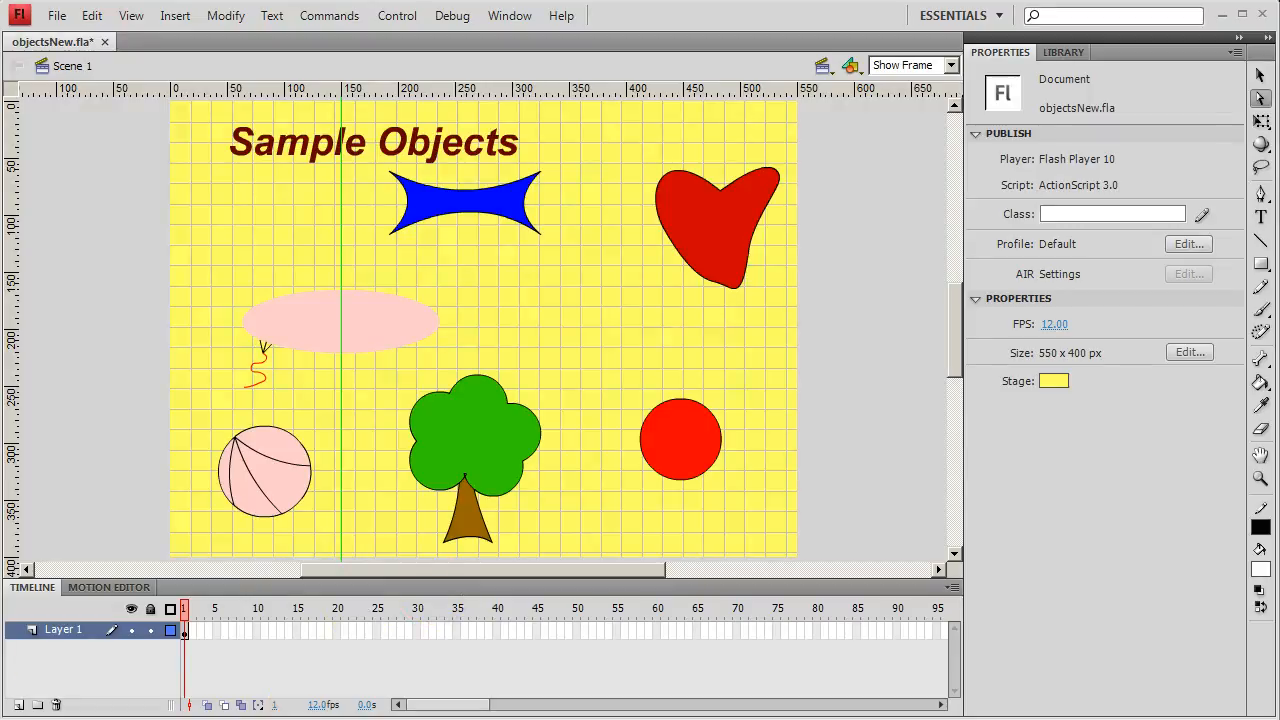
- Save the changes to objectsNew.fla
{"action": "left_click", "coordinate": [55, 14]}
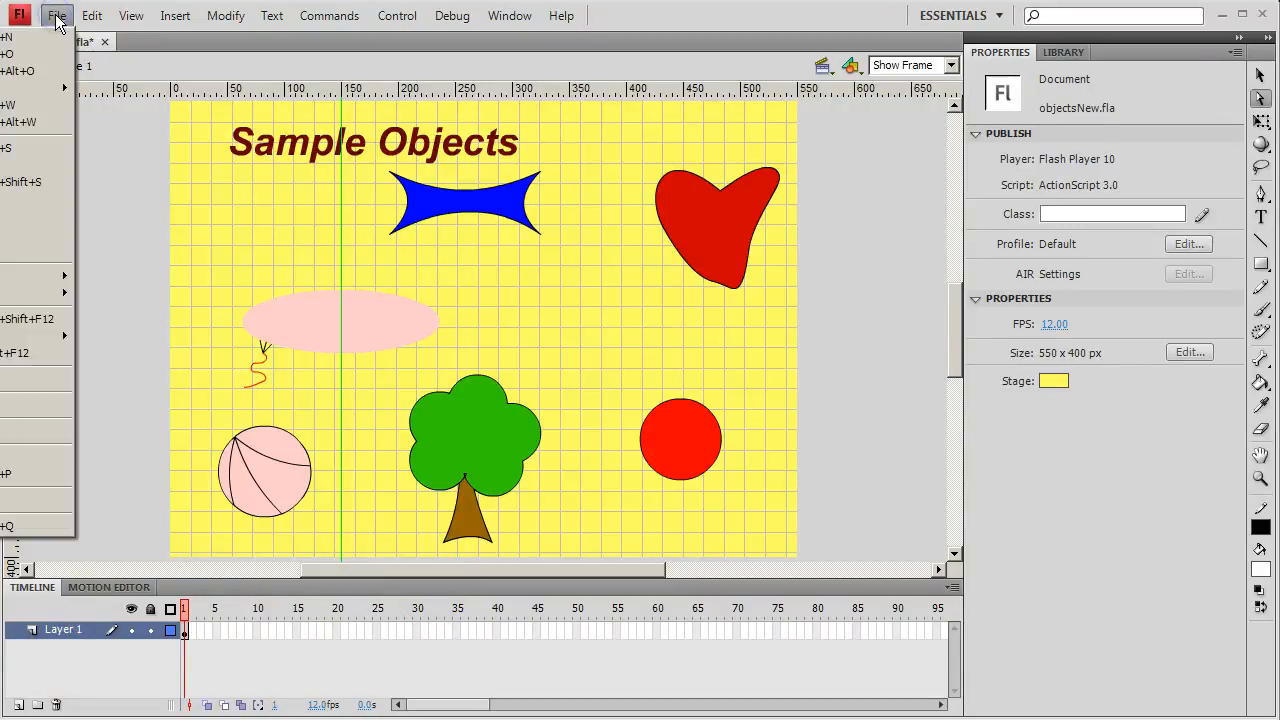
{"action": "left_click", "coordinate": [24, 152]}
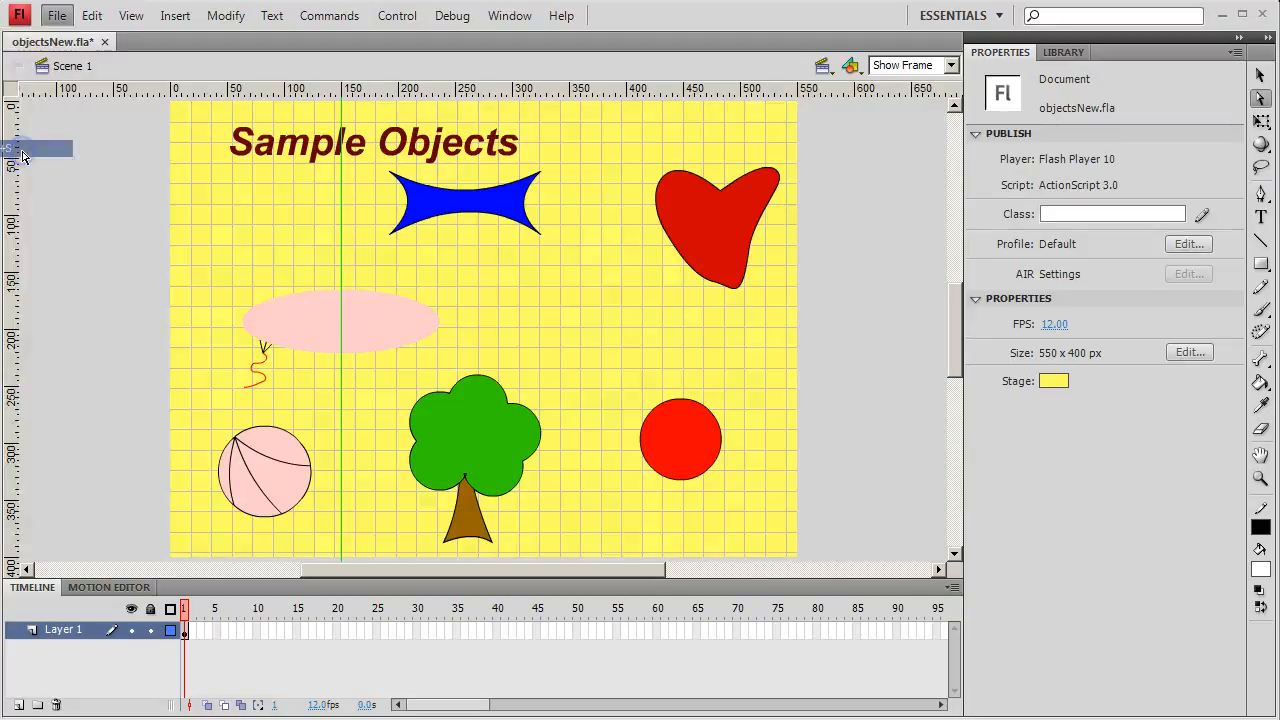